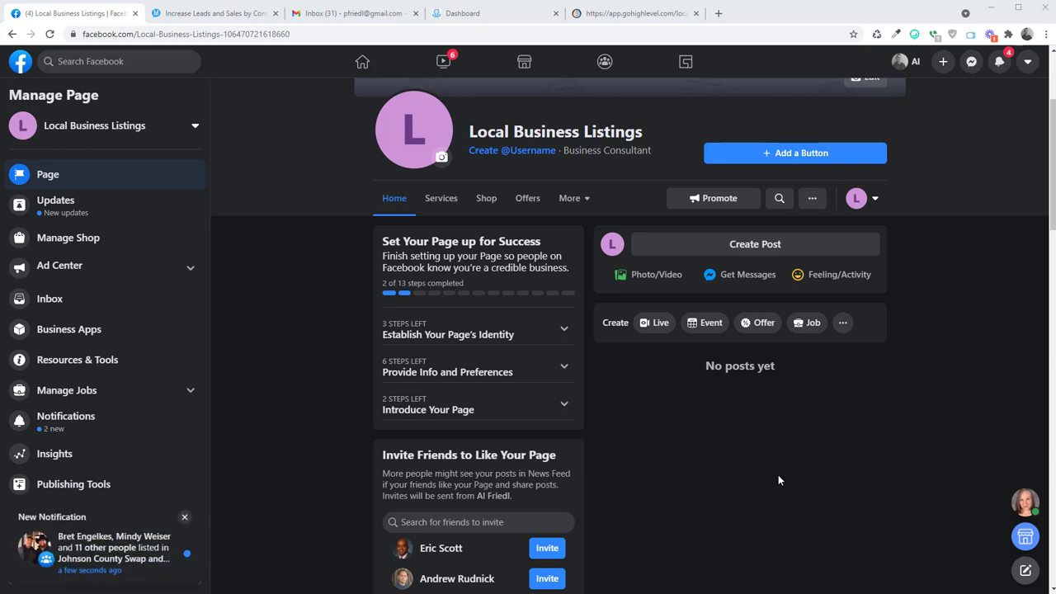
Step: Open the Facebook page's messaging settings and review the general, conversation-starting and during-conversation options
scroll(190, 446, "down", 1)
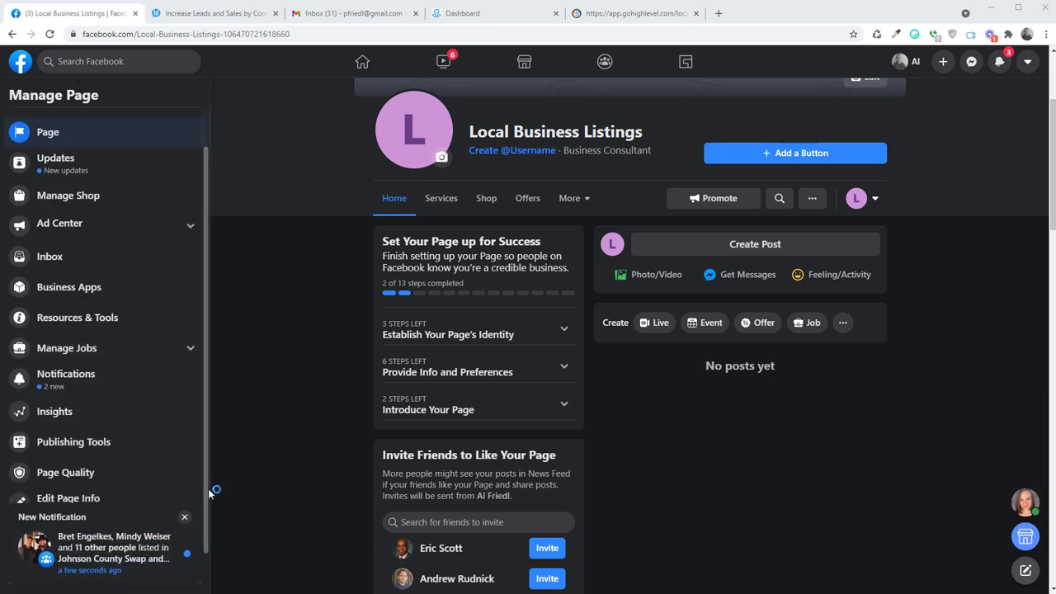
left_click(184, 518)
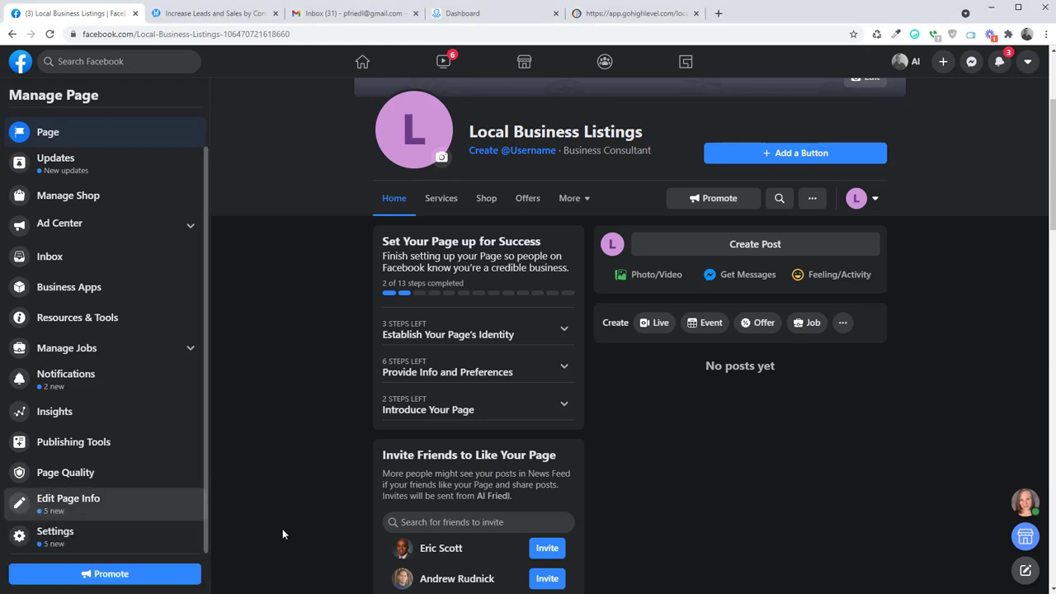
left_click(41, 542)
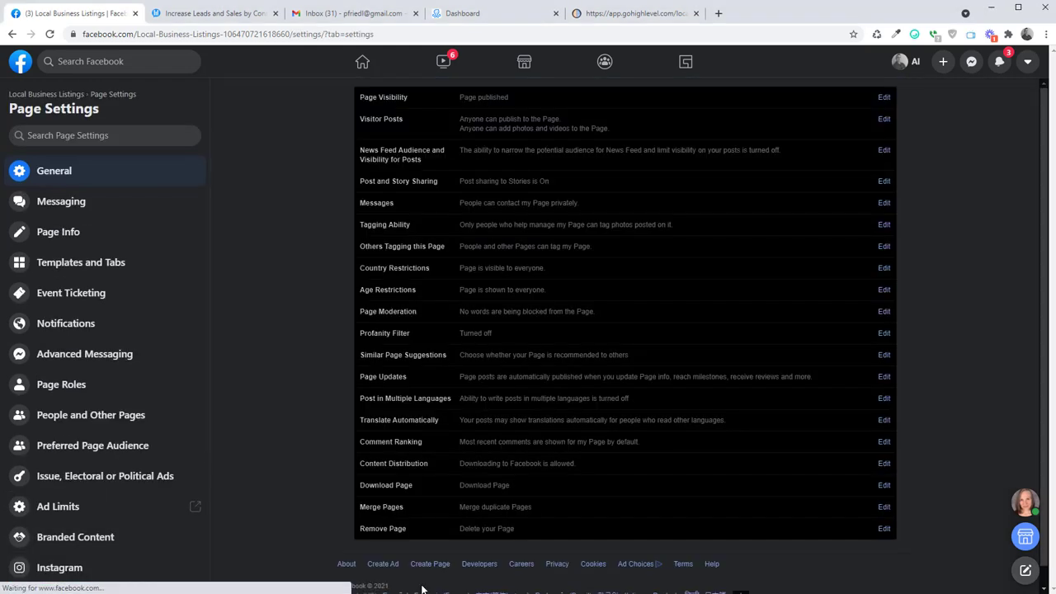
left_click(60, 210)
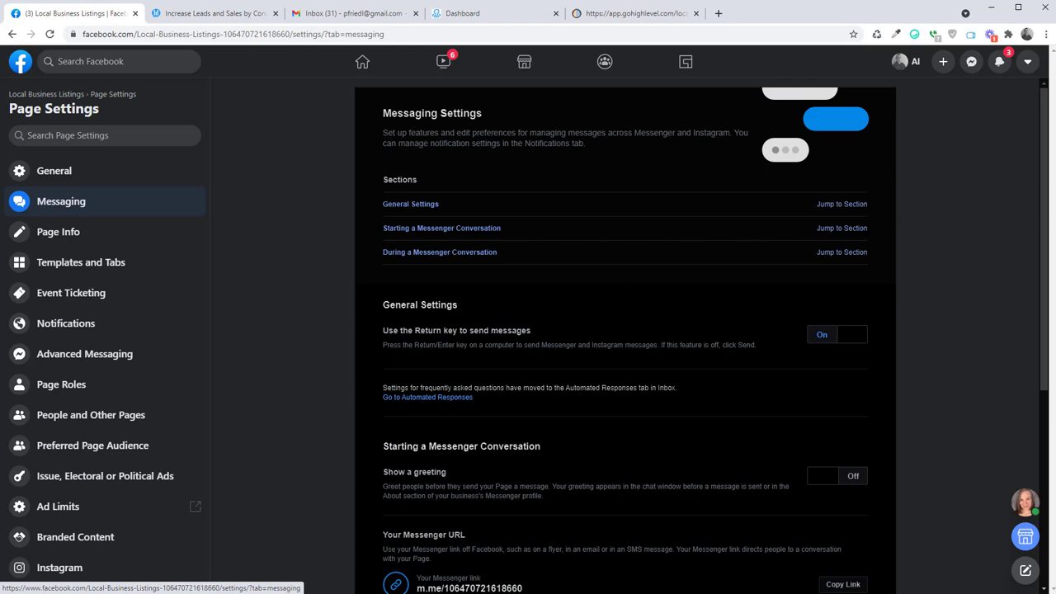
left_click_drag(400, 330, 576, 330)
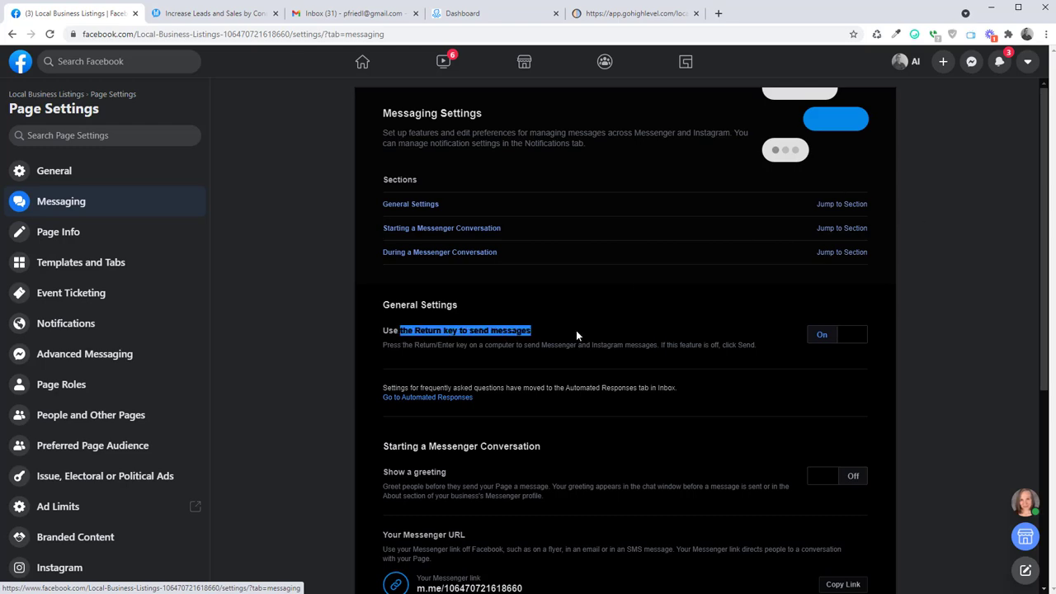
scroll(691, 298, "down", 4)
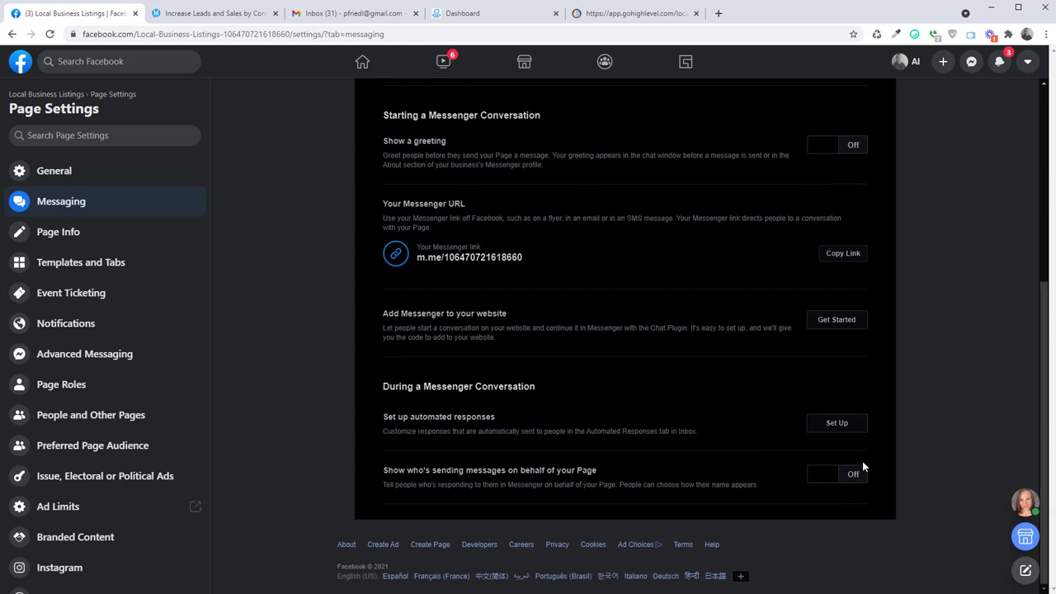
scroll(886, 448, "up", 2)
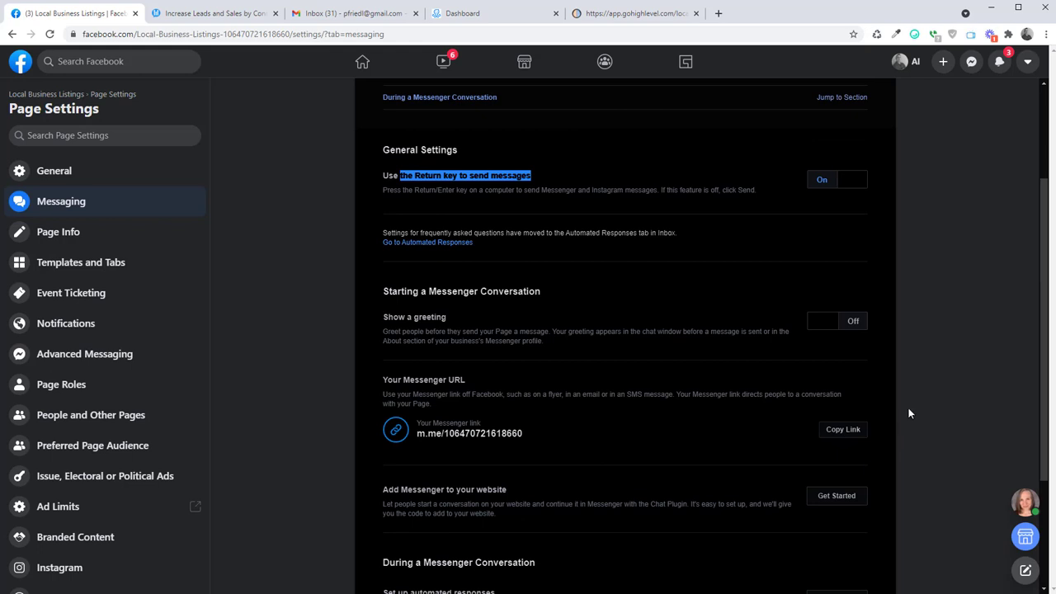
scroll(909, 407, "down", 1)
scroll(910, 404, "up", 3)
scroll(908, 400, "up", 1)
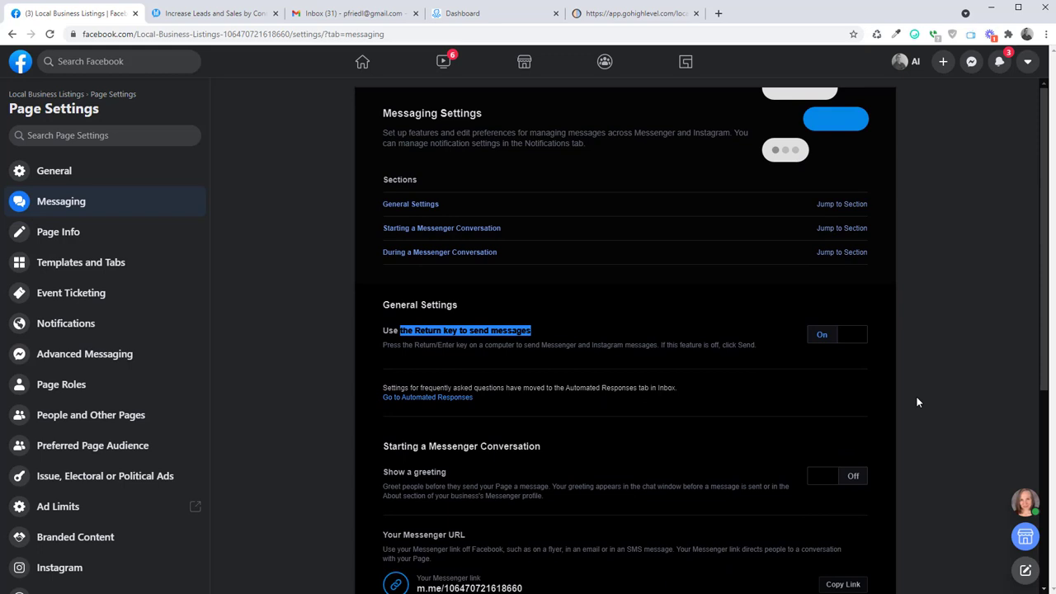
Step: Request the One-Time Notification feature in the page's advanced messaging settings and accept its terms
left_click(165, 353)
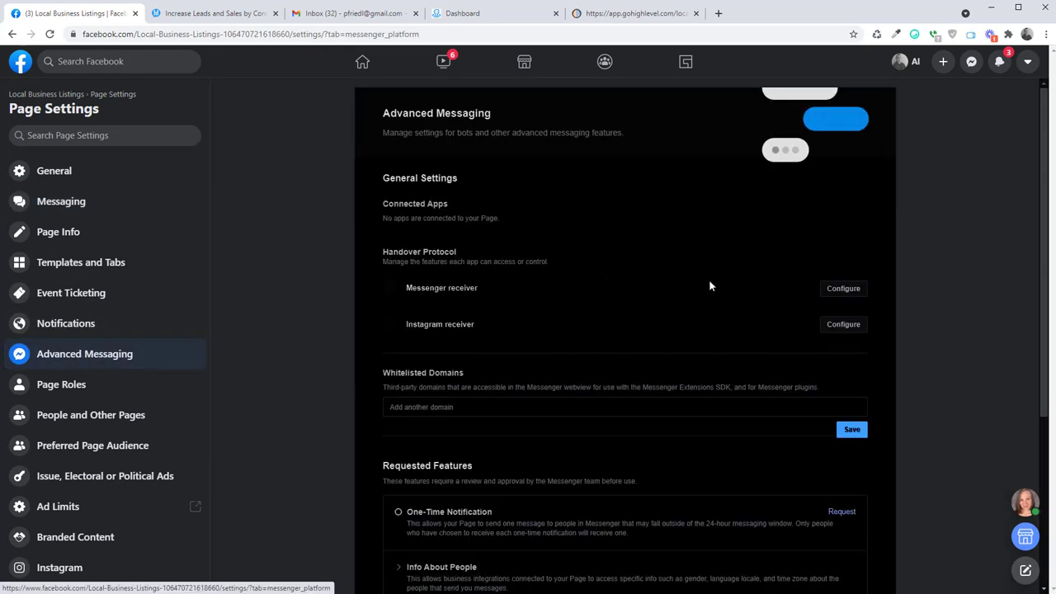
scroll(788, 256, "down", 3)
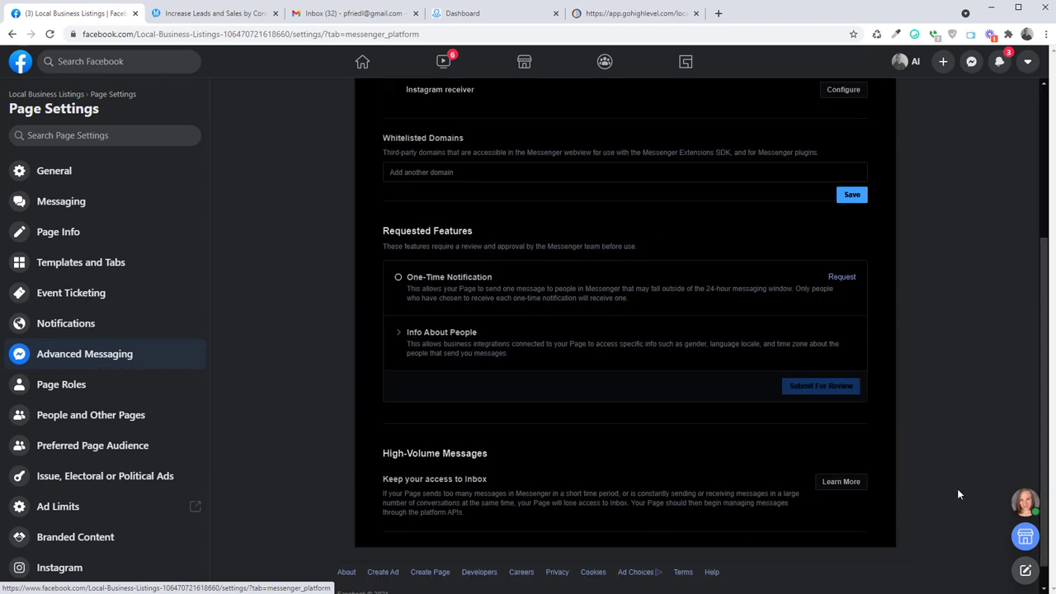
scroll(958, 494, "up", 2)
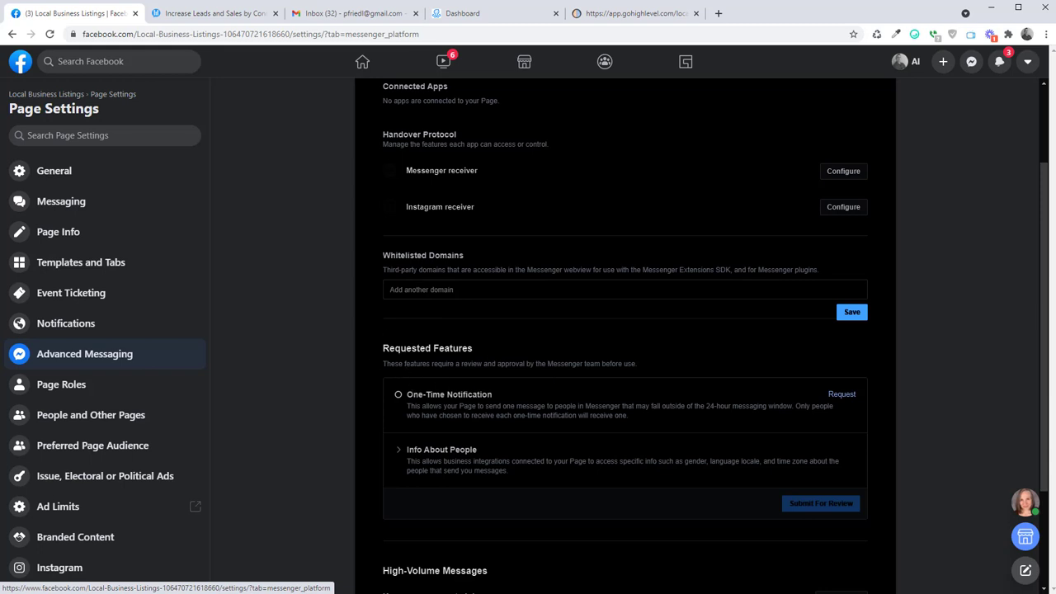
left_click(850, 395)
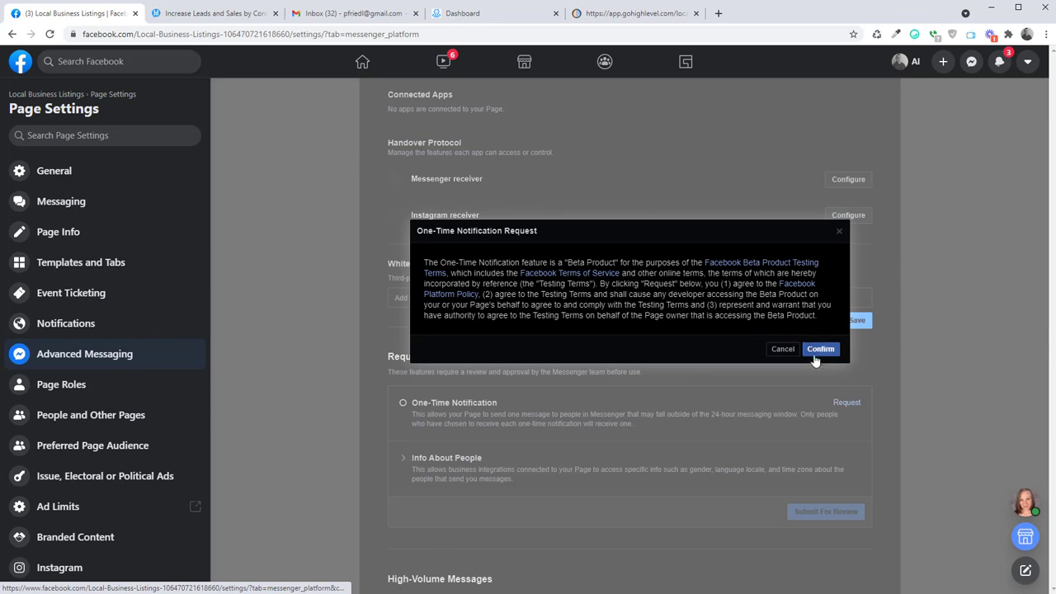
left_click(816, 349)
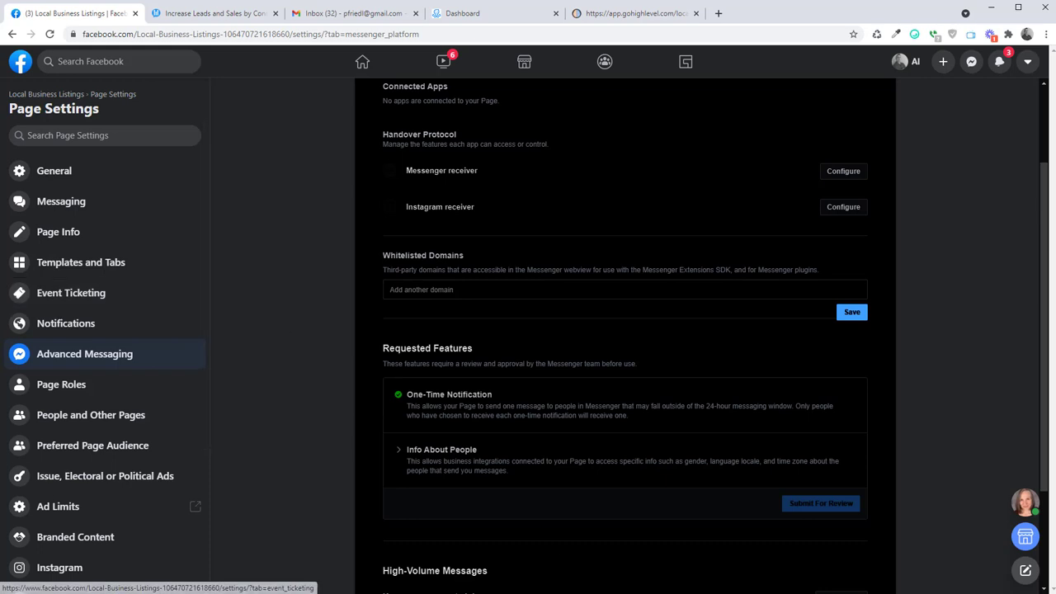
Step: Turn off the Frequently Asked Questions and Appointment Reminders automated responses for the page
scroll(598, 567, "up", 1)
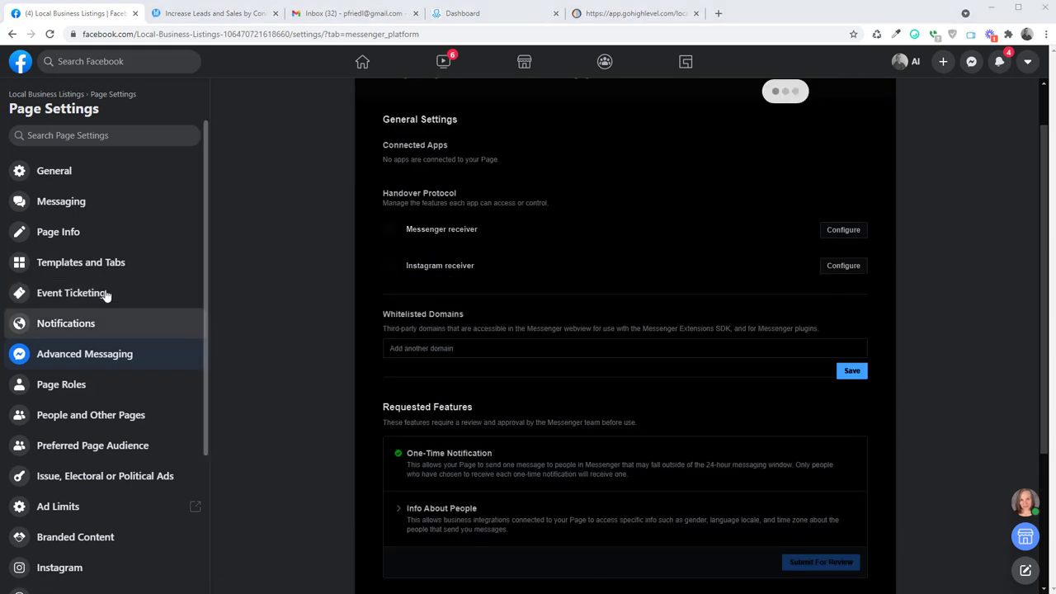
left_click(31, 206)
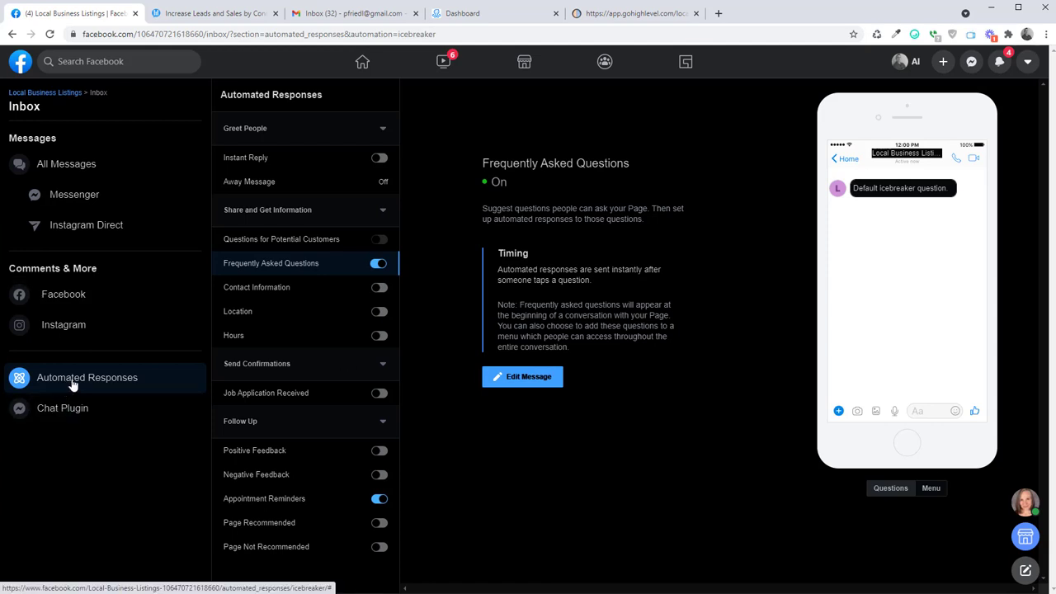
left_click(377, 264)
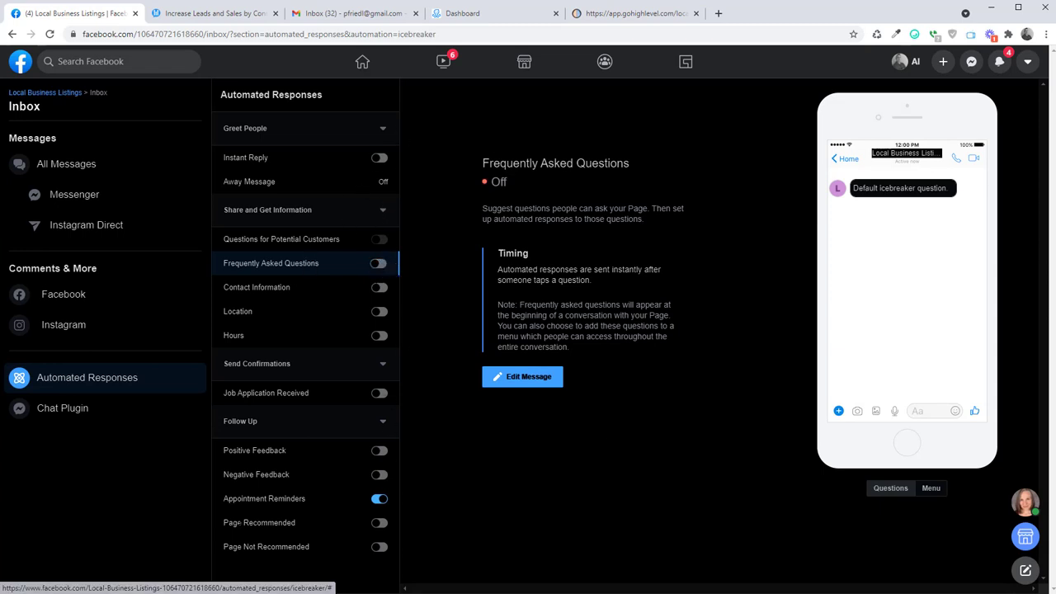
left_click(379, 499)
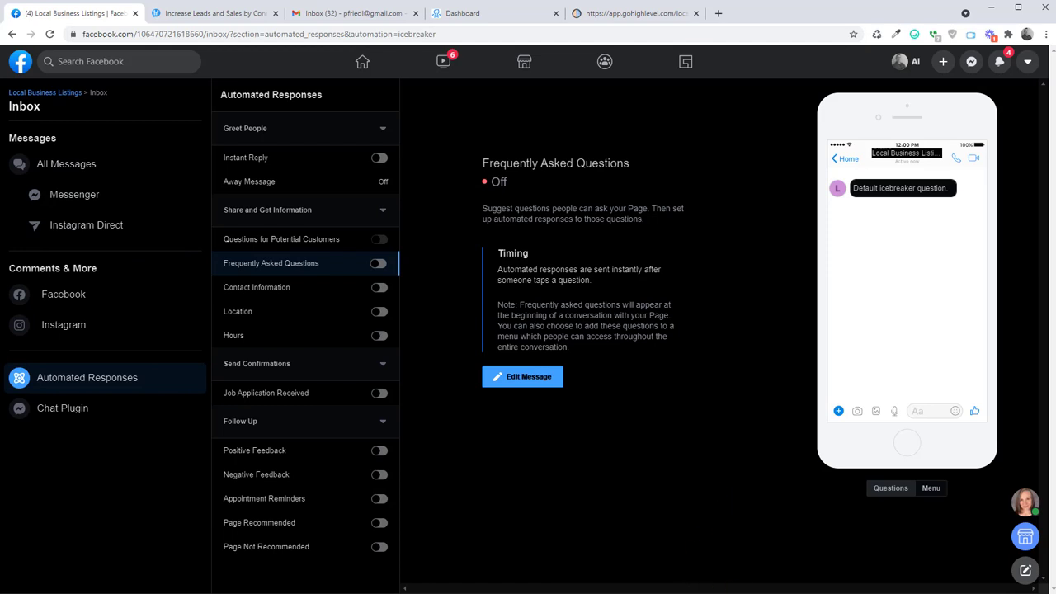
Step: Close the Facebook page, switch to ManyChat and create a new account connected to the Local Business Listings page
key("ctrl+w")
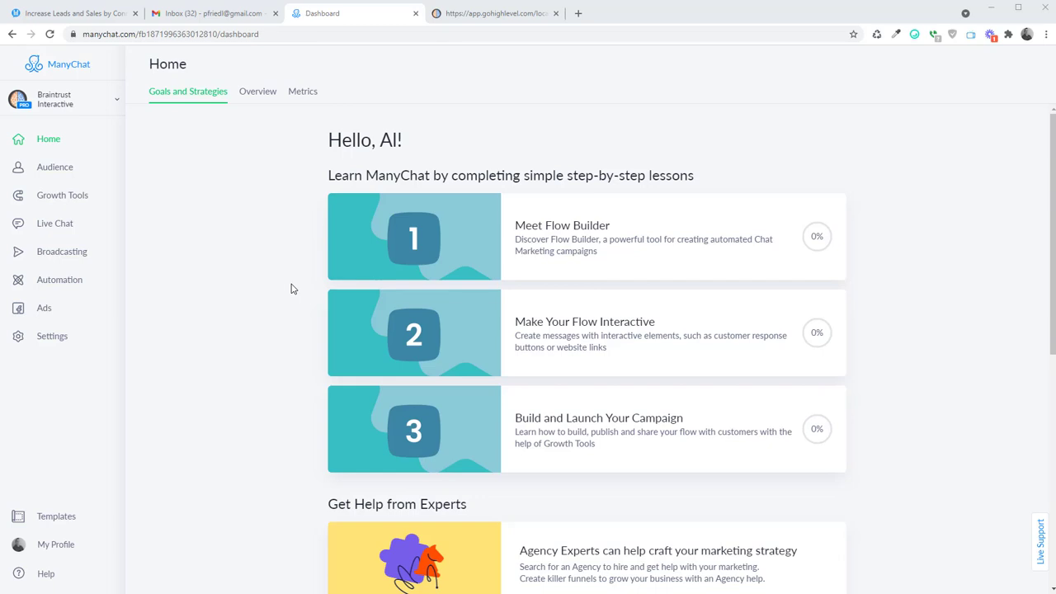
left_click(100, 96)
scroll(58, 302, "down", 10)
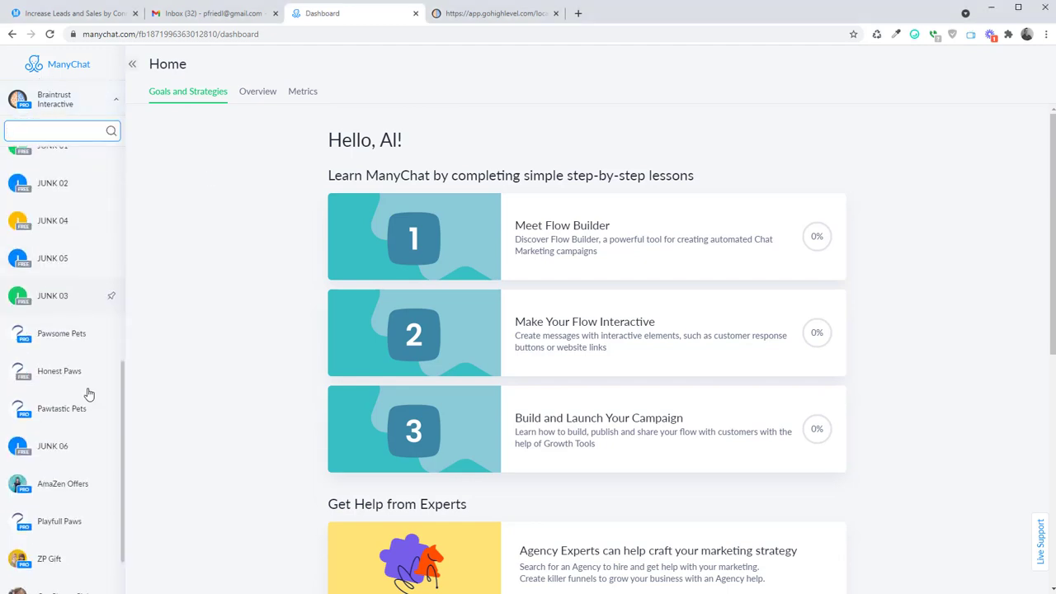
left_click(19, 573)
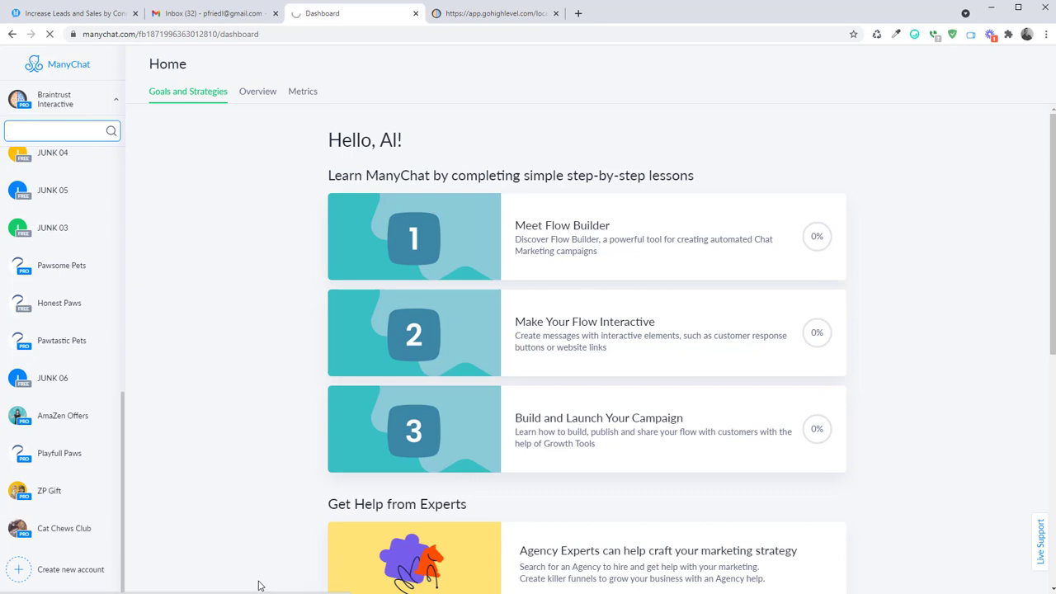
scroll(611, 301, "down", 6)
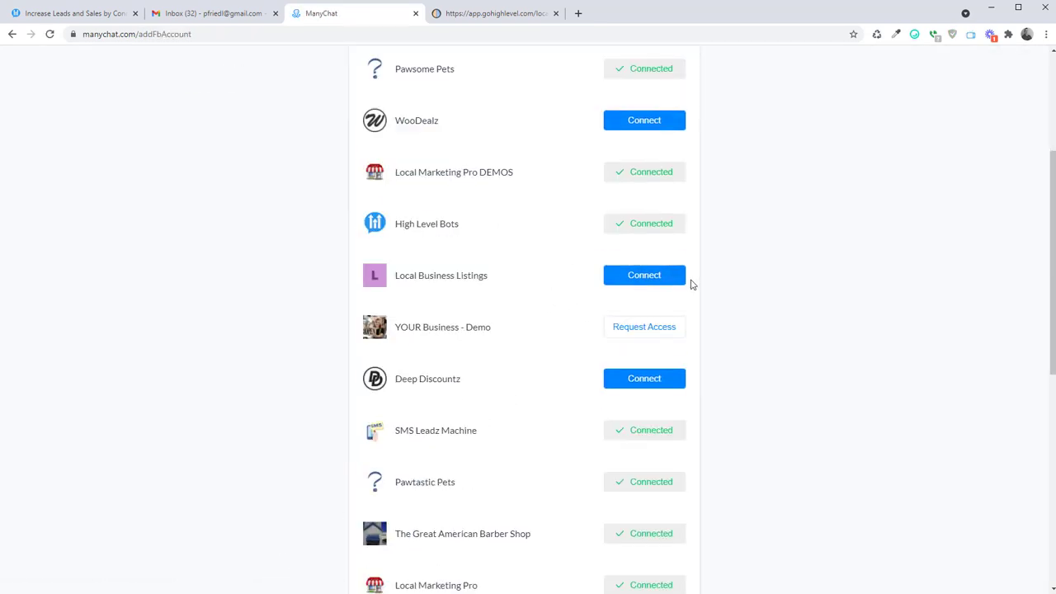
scroll(718, 285, "down", 3)
scroll(721, 420, "up", 3)
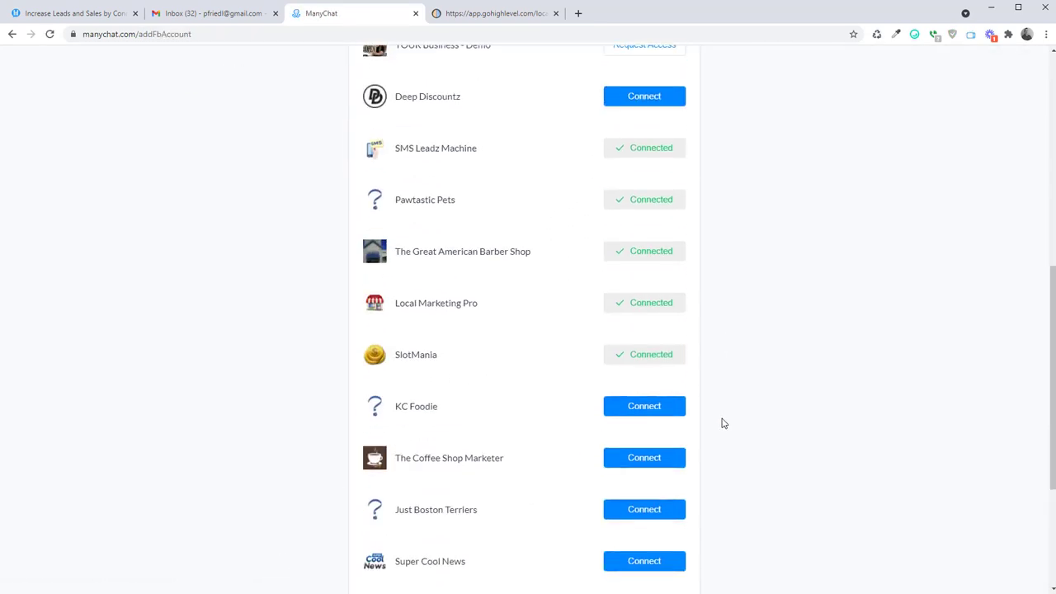
scroll(723, 421, "up", 4)
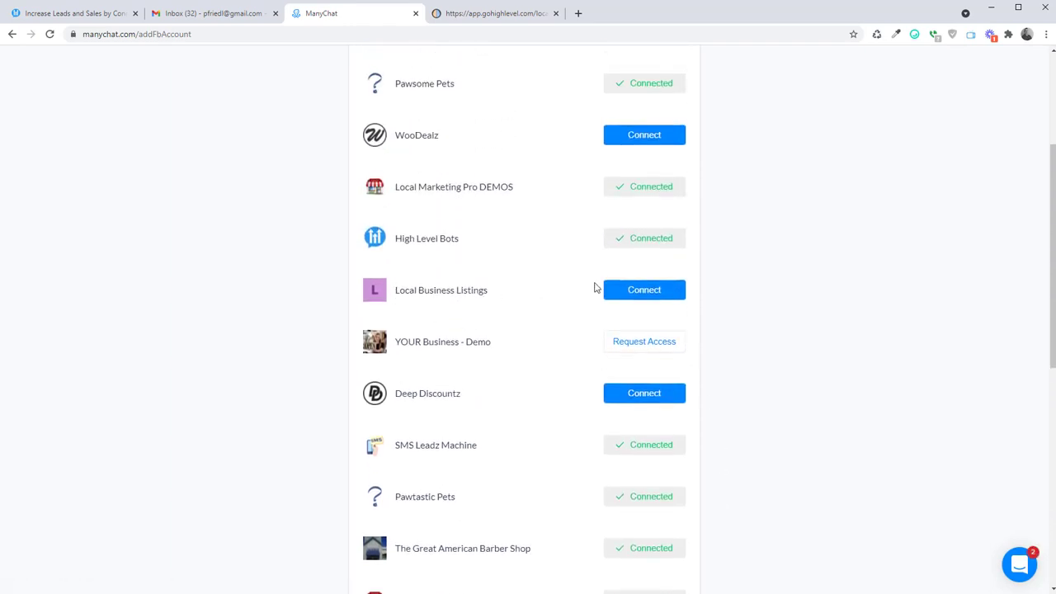
left_click(627, 297)
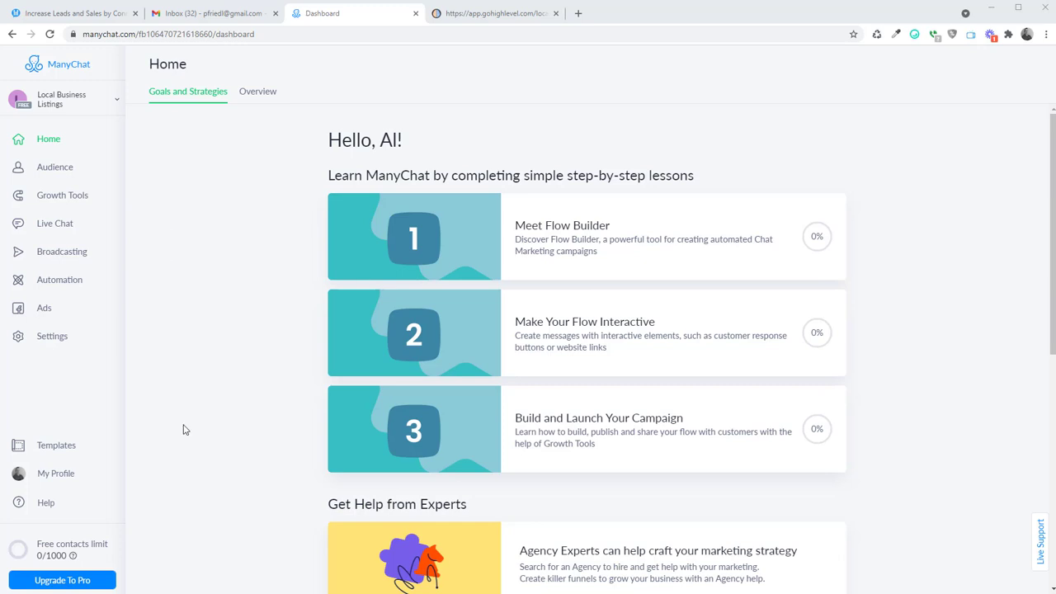
Step: Upgrade the Local Business Listings account to the monthly ManyChat Pro subscription and complete the payment
left_click(78, 581)
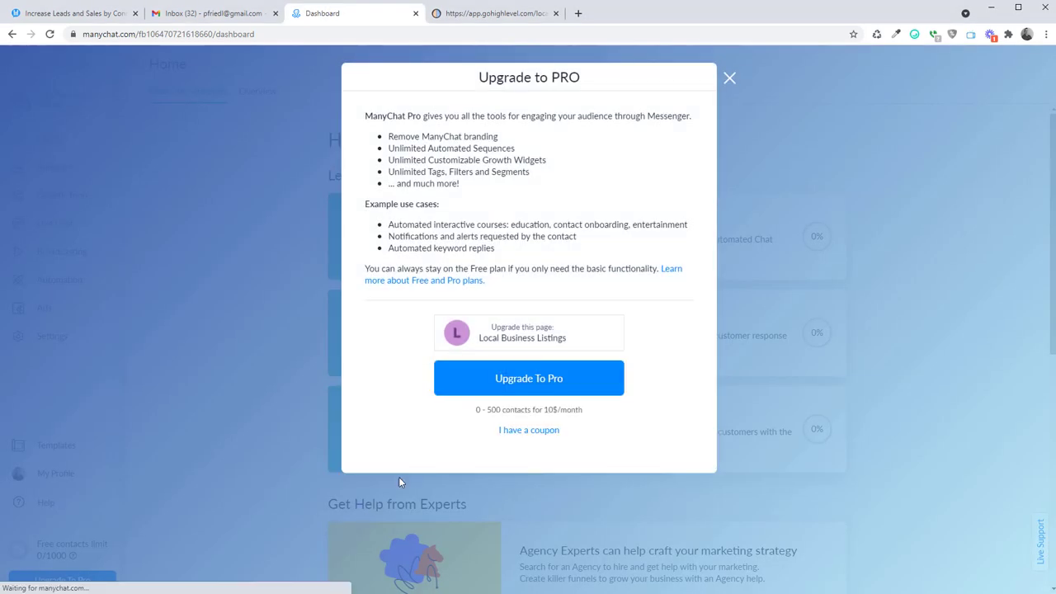
left_click(488, 384)
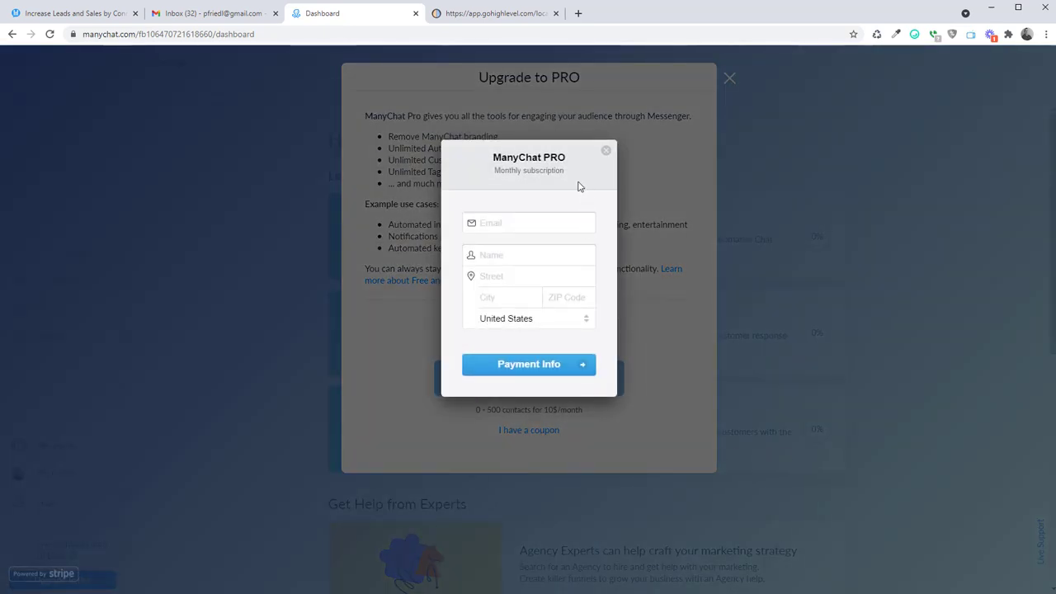
left_click(761, 455)
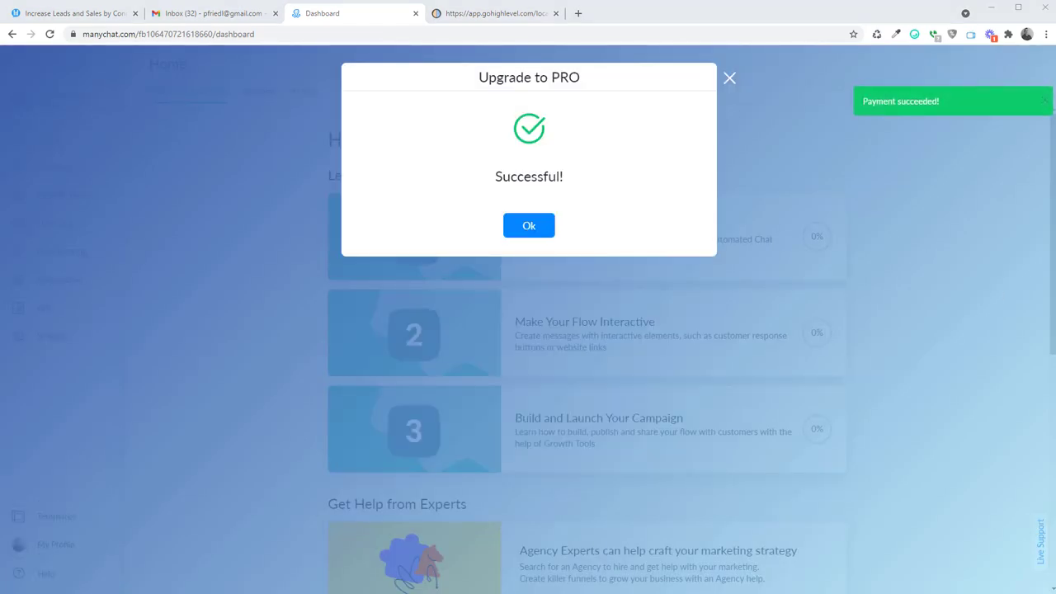
left_click(547, 226)
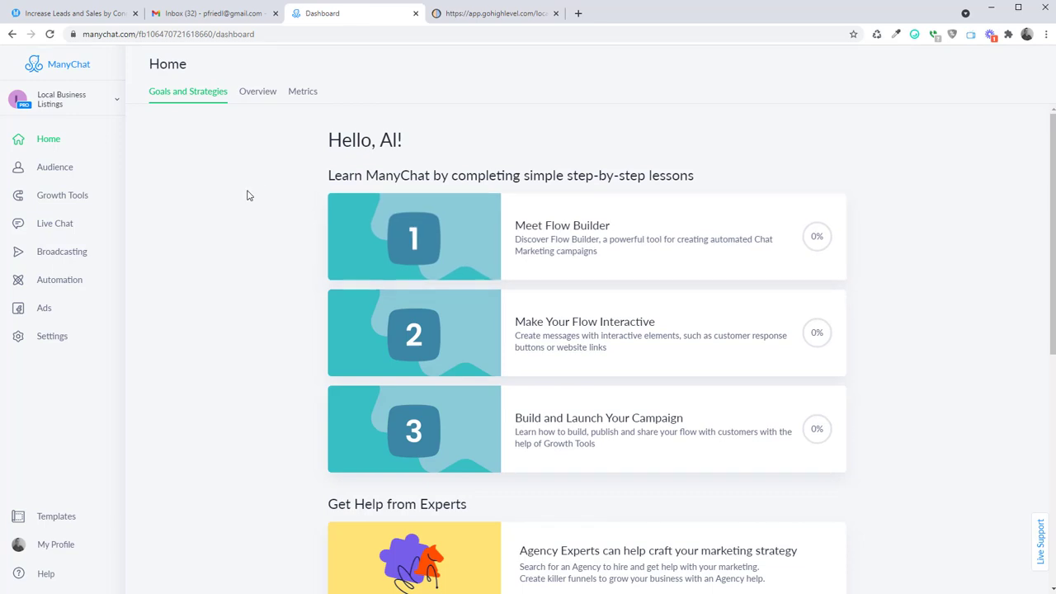
Step: In the notification settings, disable both Live Chat notifications and set Contact Reports to Never
left_click(47, 339)
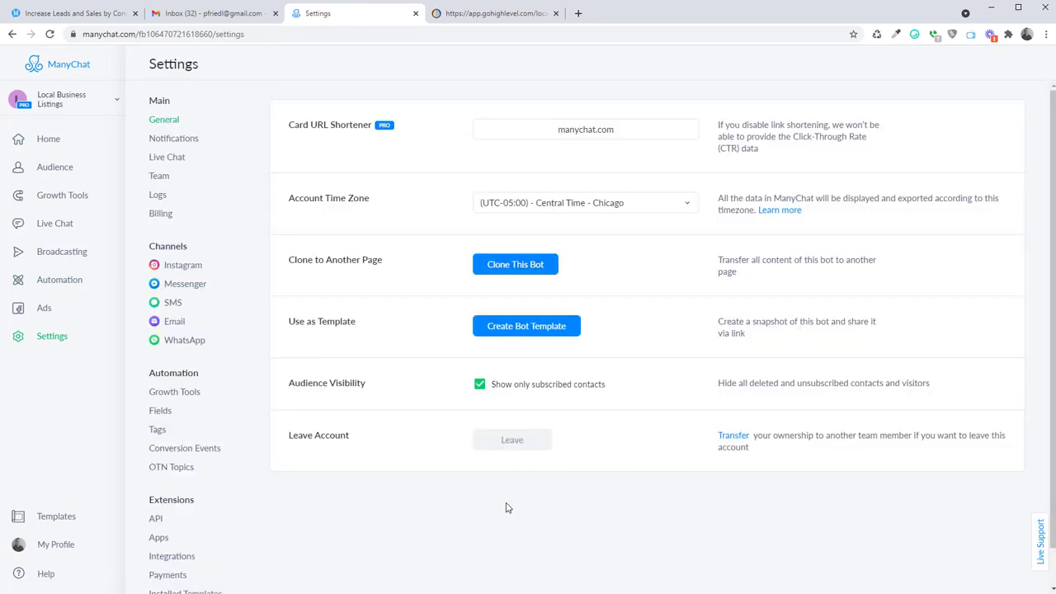
scroll(208, 326, "down", 1)
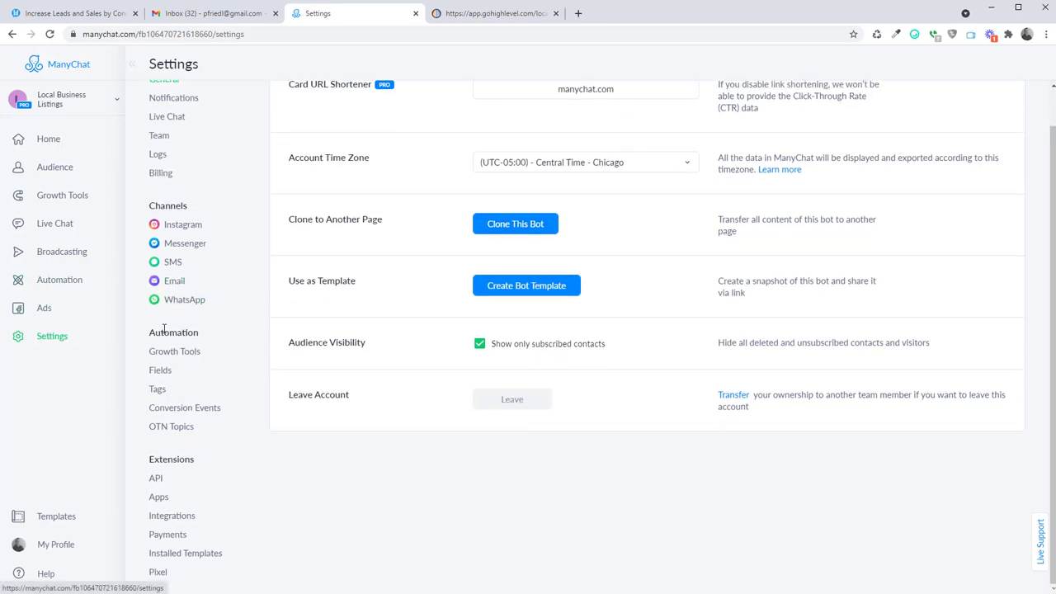
scroll(136, 247, "up", 1)
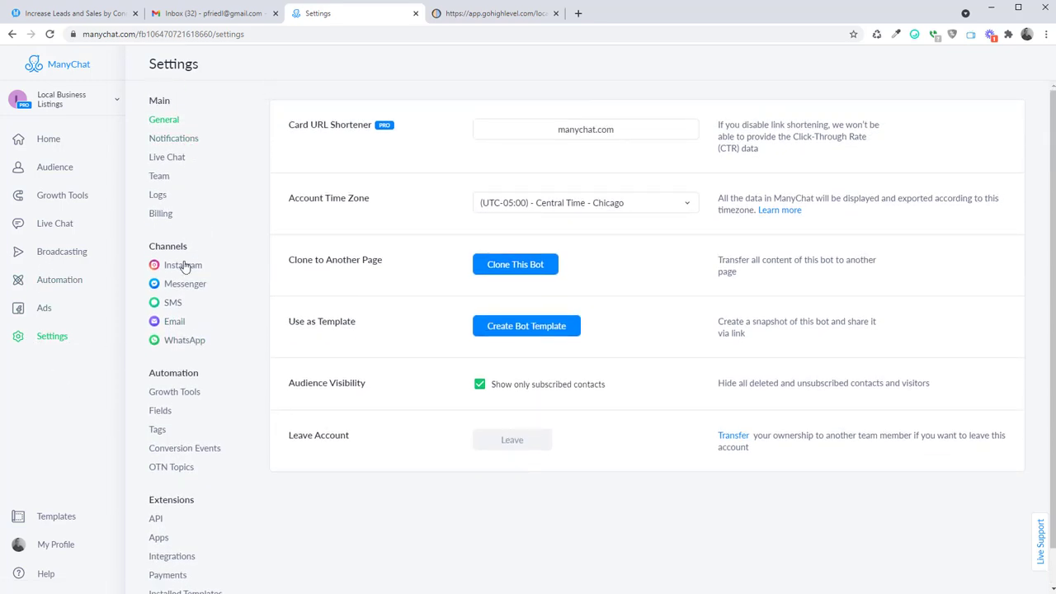
left_click(175, 138)
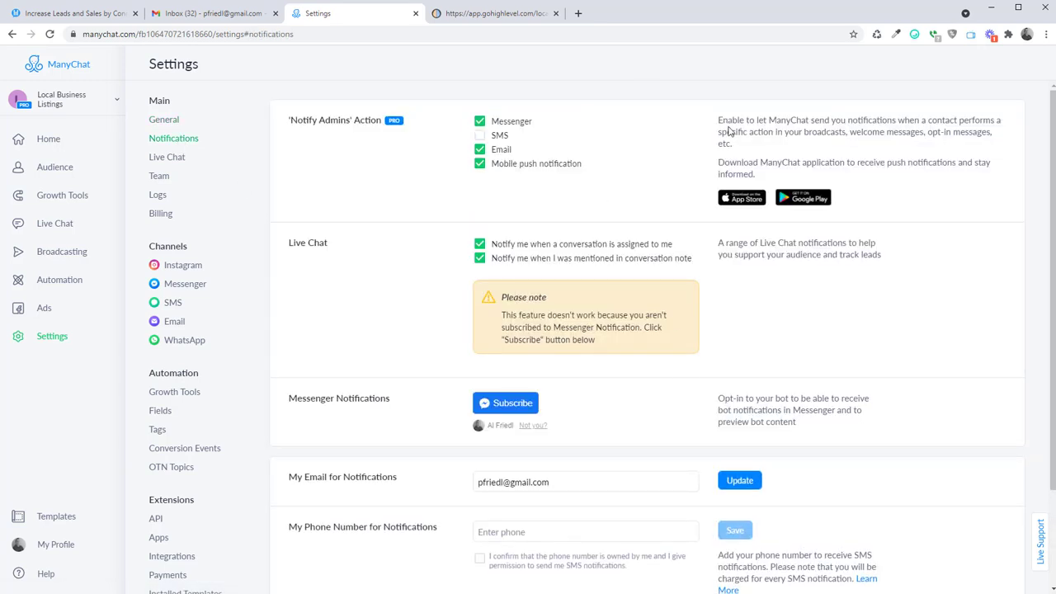
left_click(480, 243)
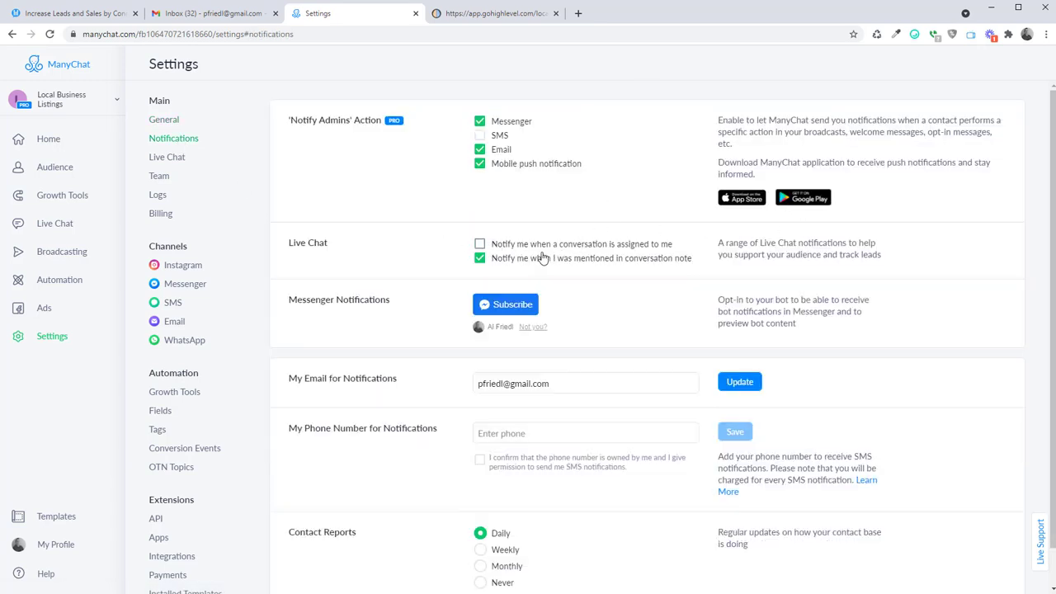
left_click(528, 259)
scroll(603, 285, "down", 1)
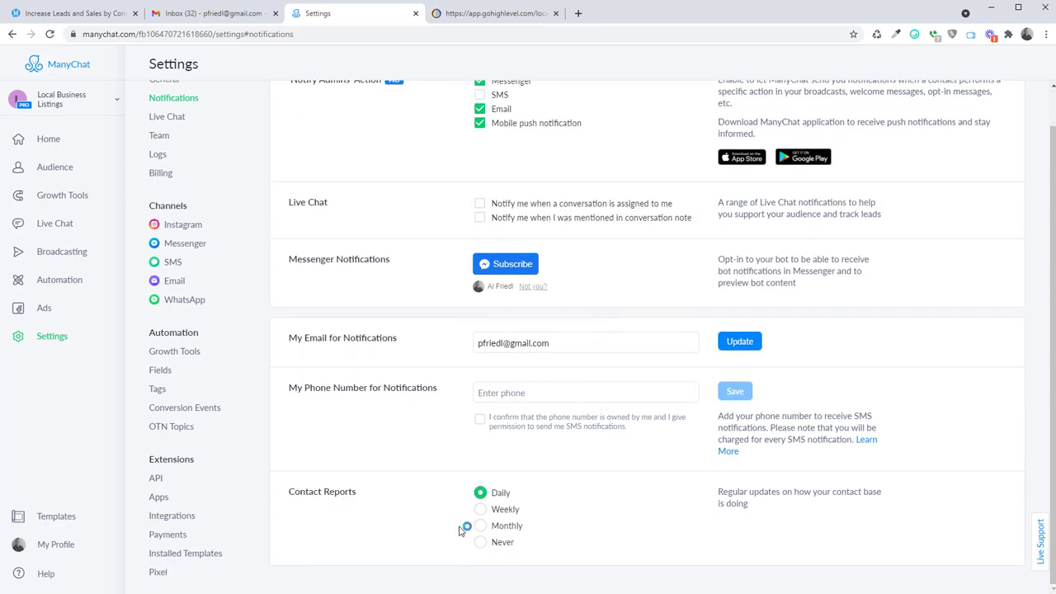
left_click(480, 543)
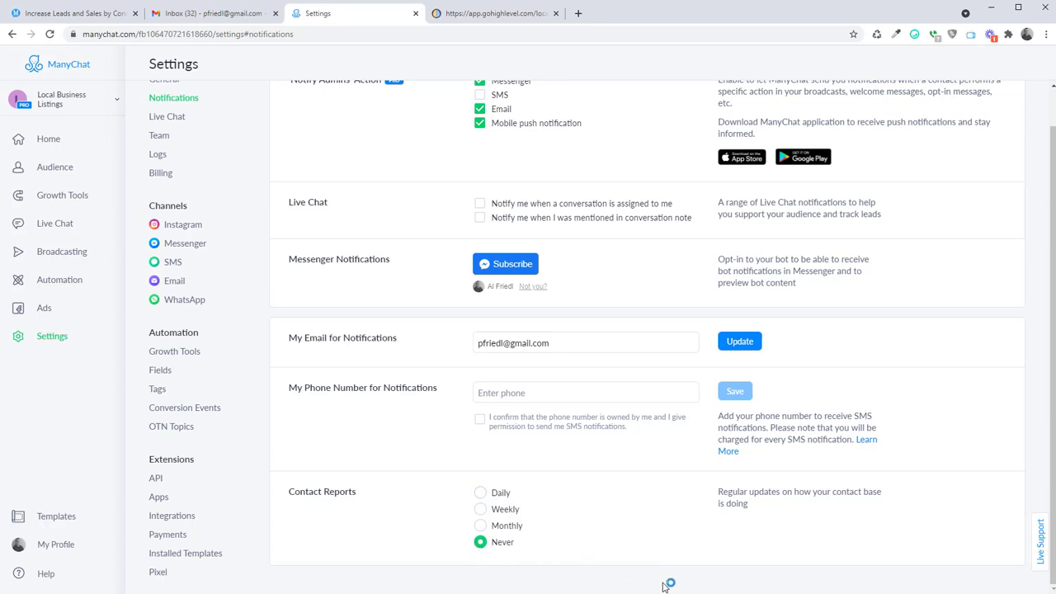
Step: Update the notification email address to request its confirmation link
left_click(747, 342)
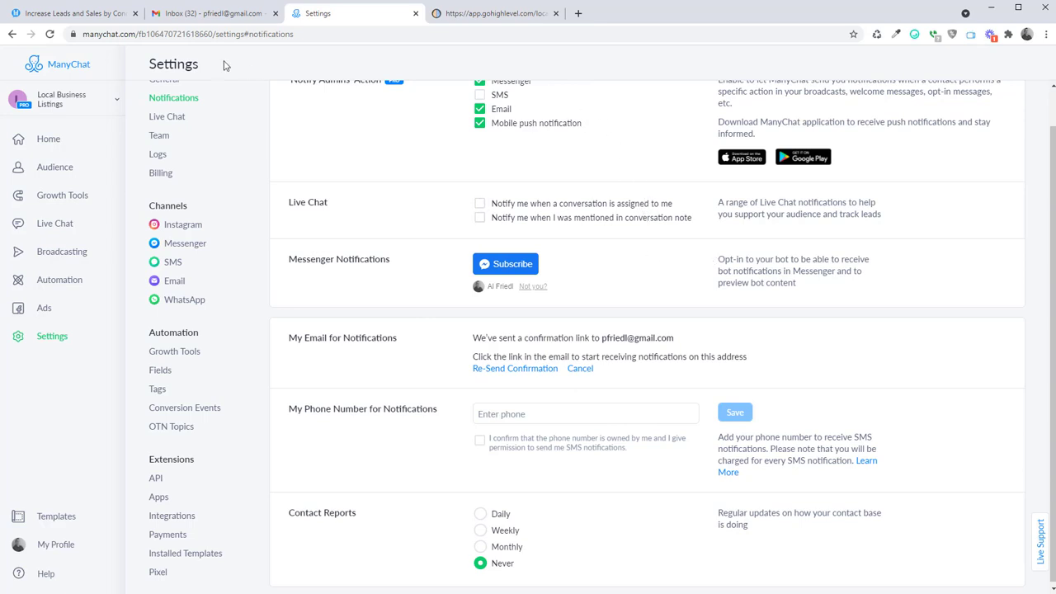
Step: Switch to the High Level Bots website and look through its Installation & Instructions page for the ManyChat-to-HighLevel Quick Start Template
left_click(79, 13)
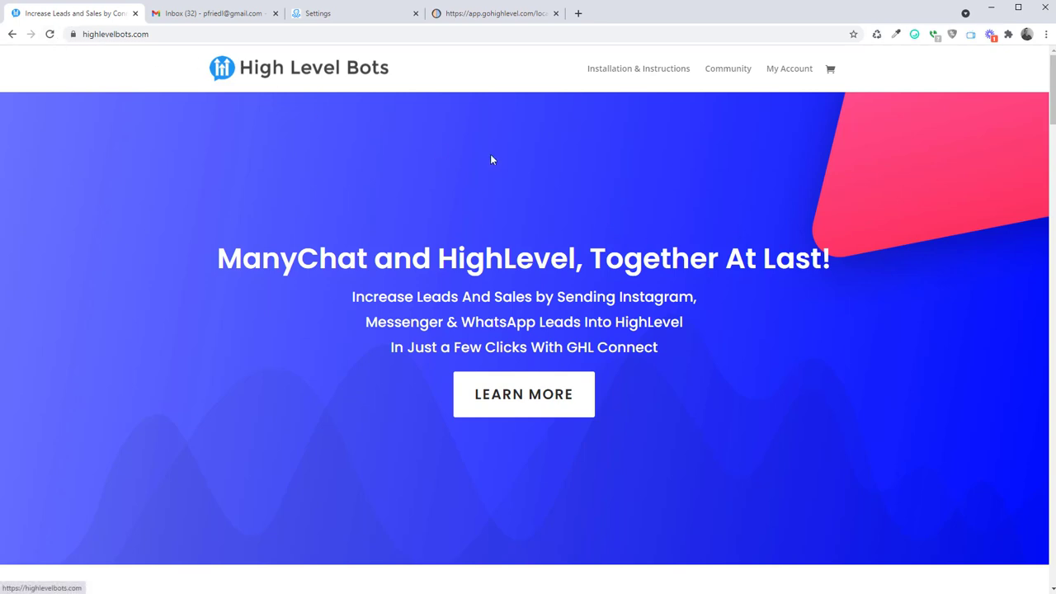
left_click(147, 34)
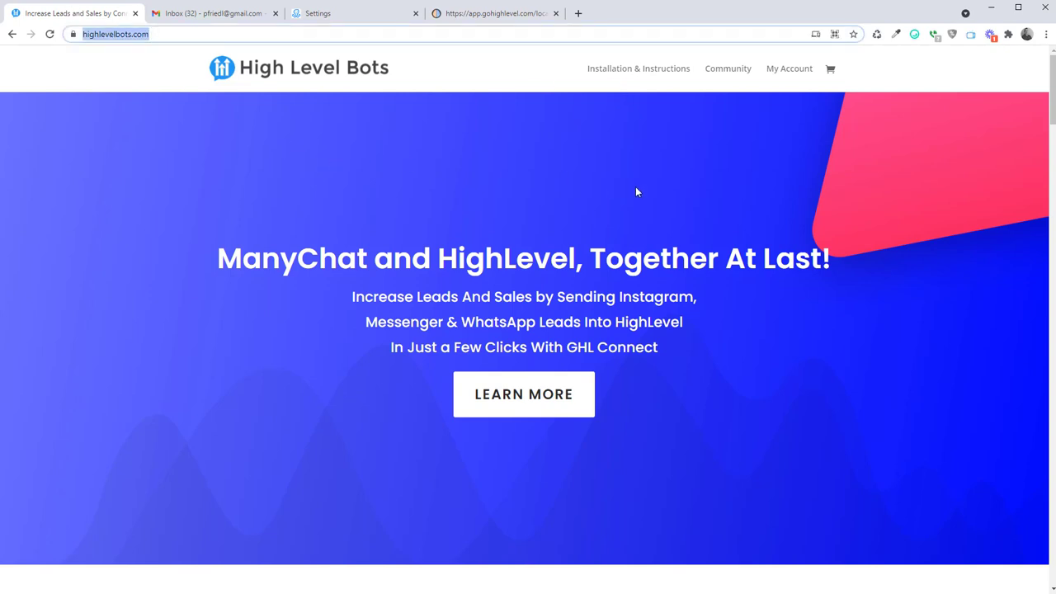
left_click(663, 73)
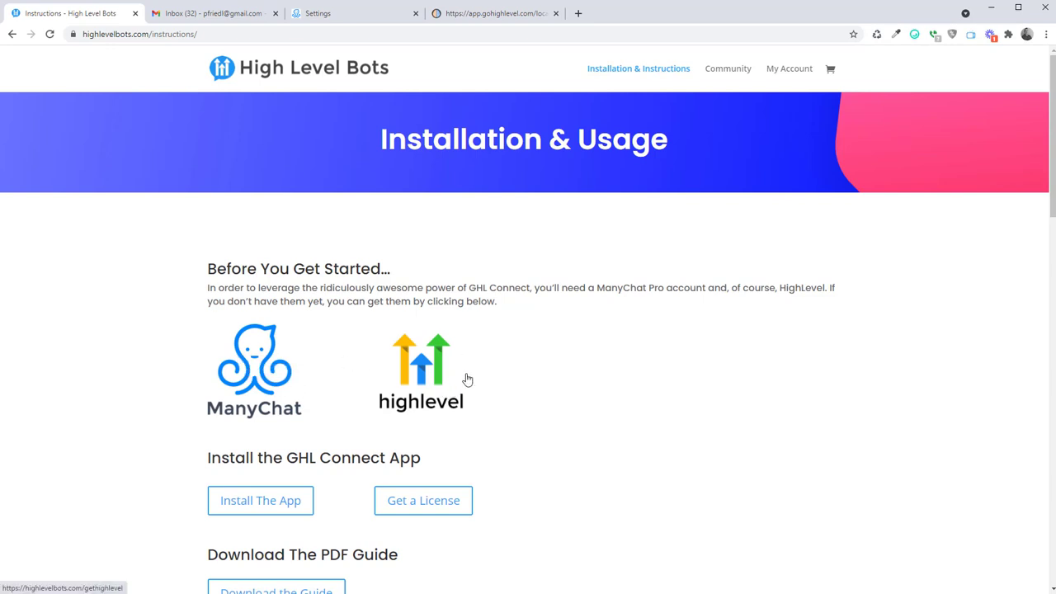
scroll(467, 378, "down", 3)
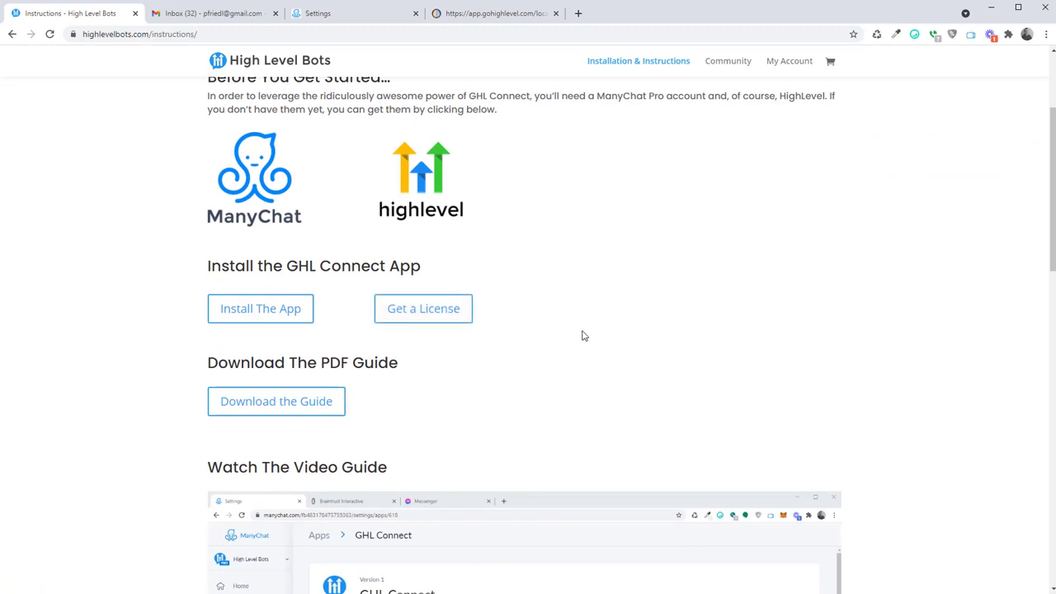
scroll(582, 336, "down", 2)
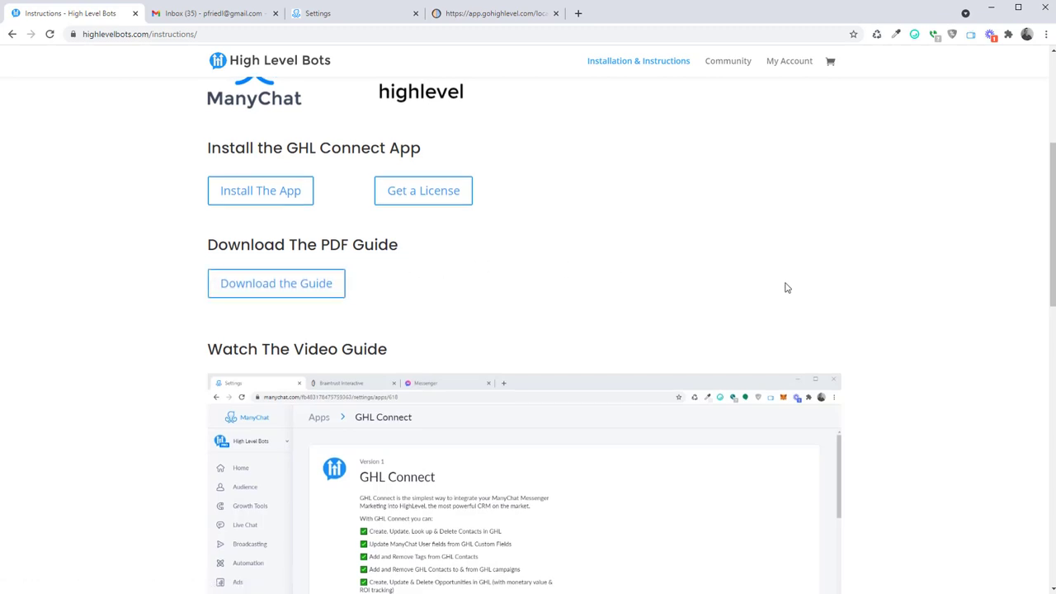
scroll(786, 287, "down", 2)
scroll(529, 219, "down", 2)
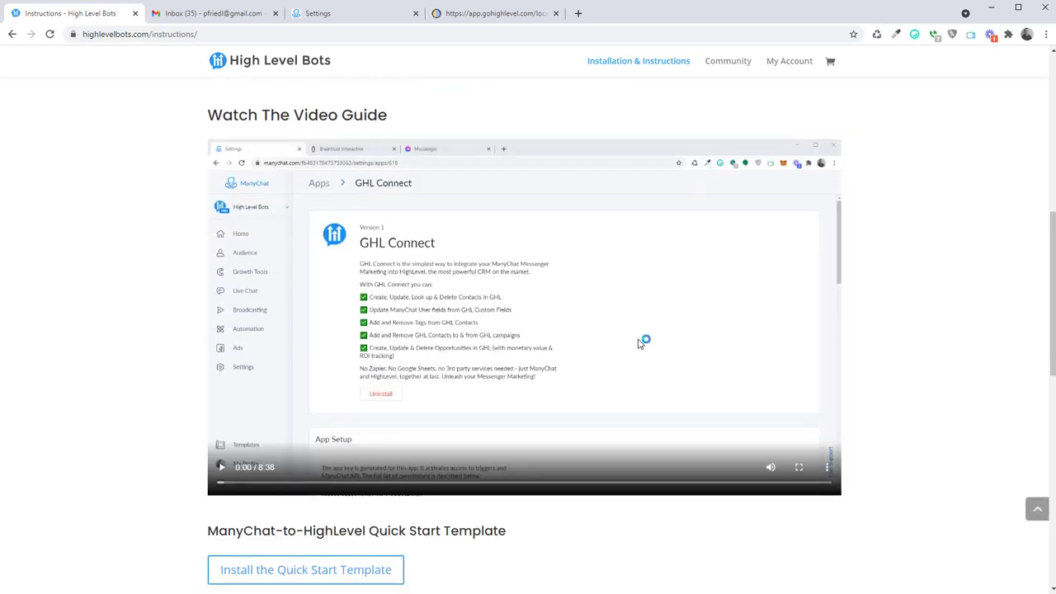
scroll(639, 354, "down", 3)
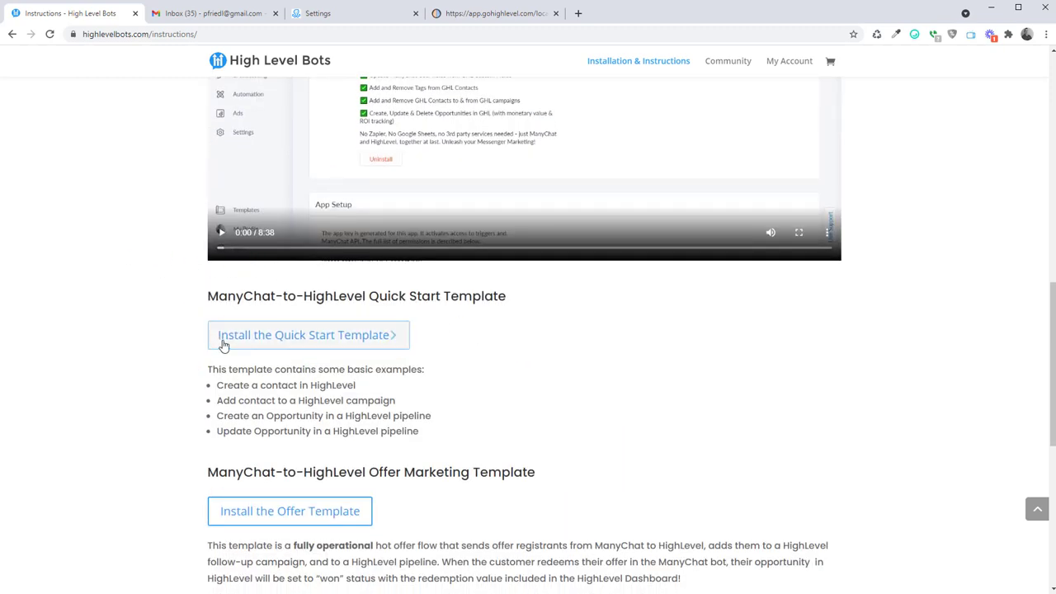
Step: Install the Quick Start Template, GHL Connect Example Flows, on the Local Business Listings page in ManyChat
left_click(305, 339)
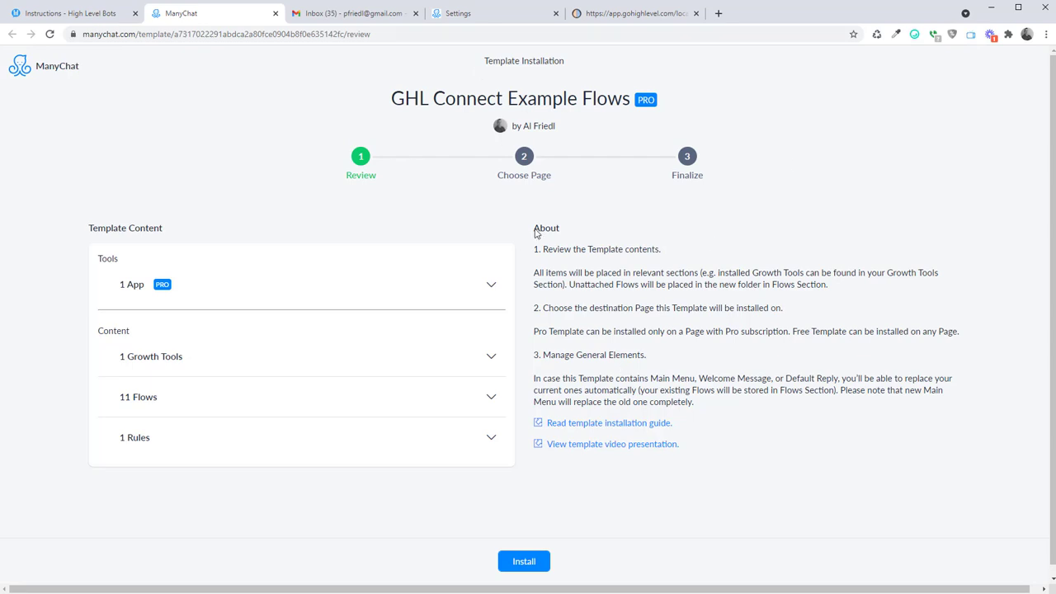
left_click(511, 568)
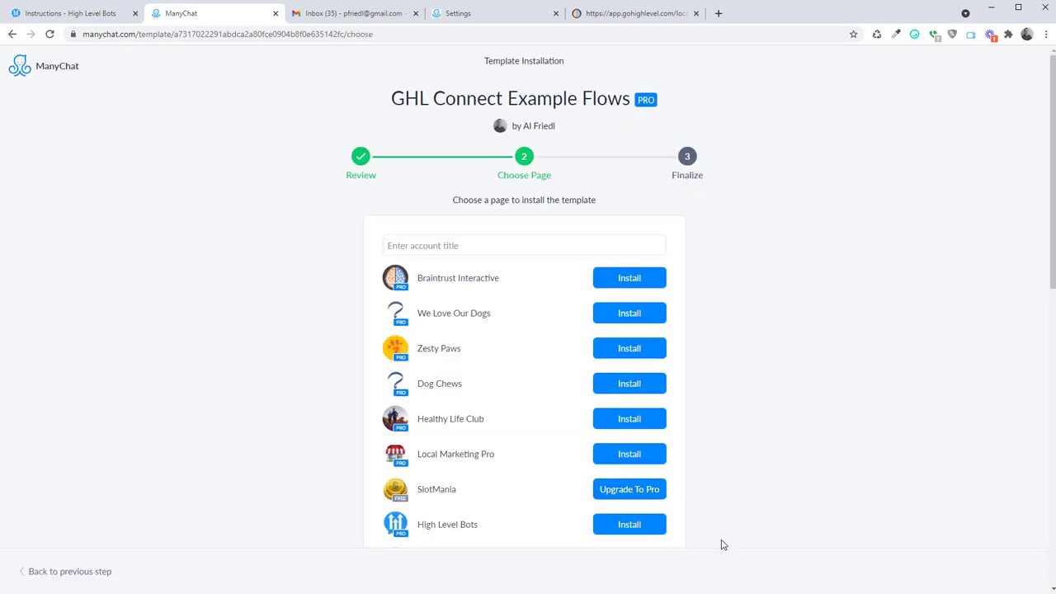
scroll(502, 261, "down", 4)
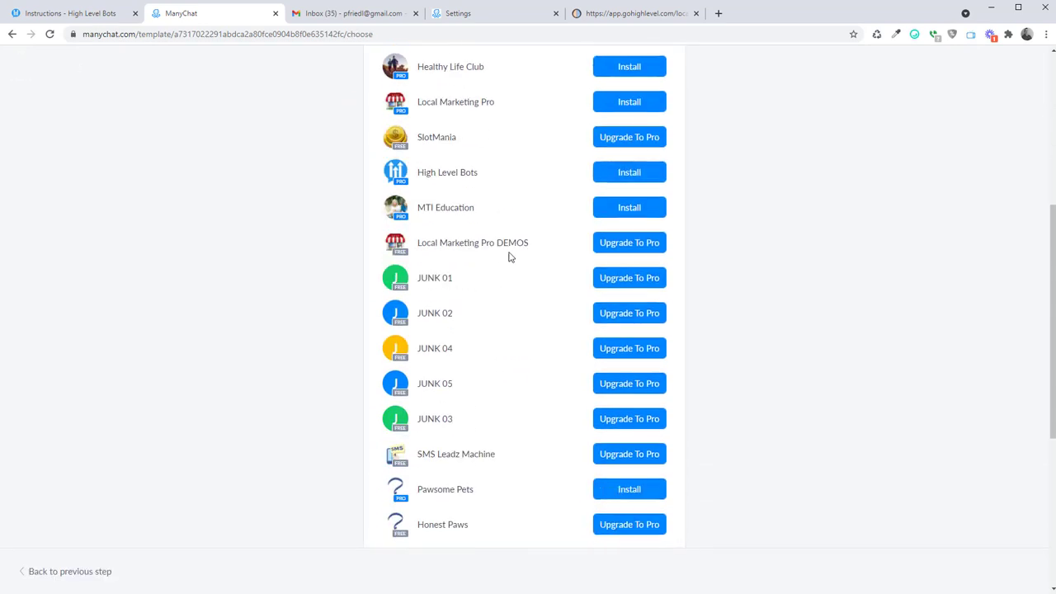
scroll(513, 254, "down", 4)
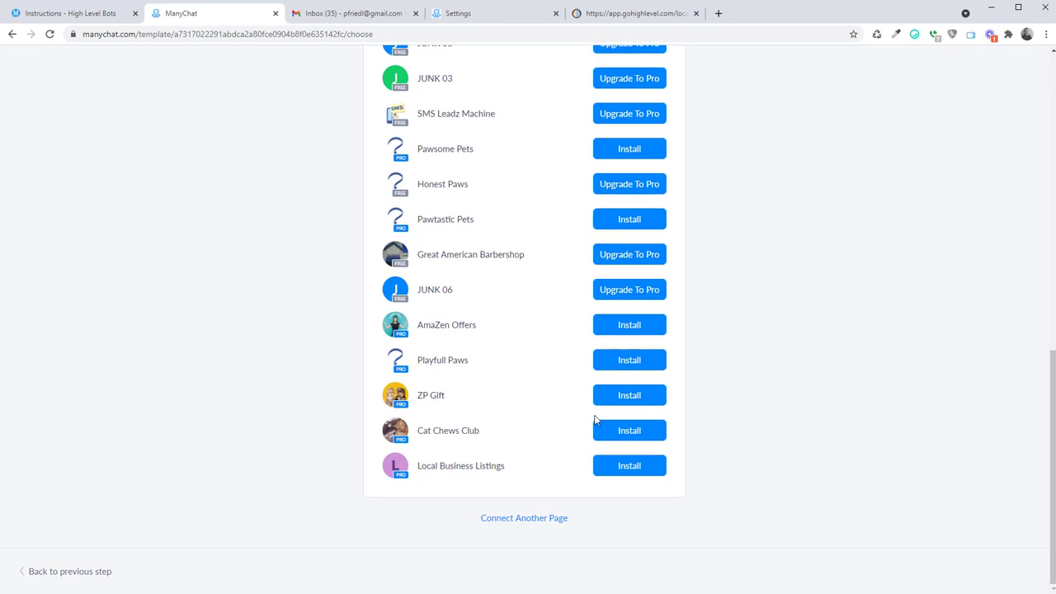
left_click(630, 470)
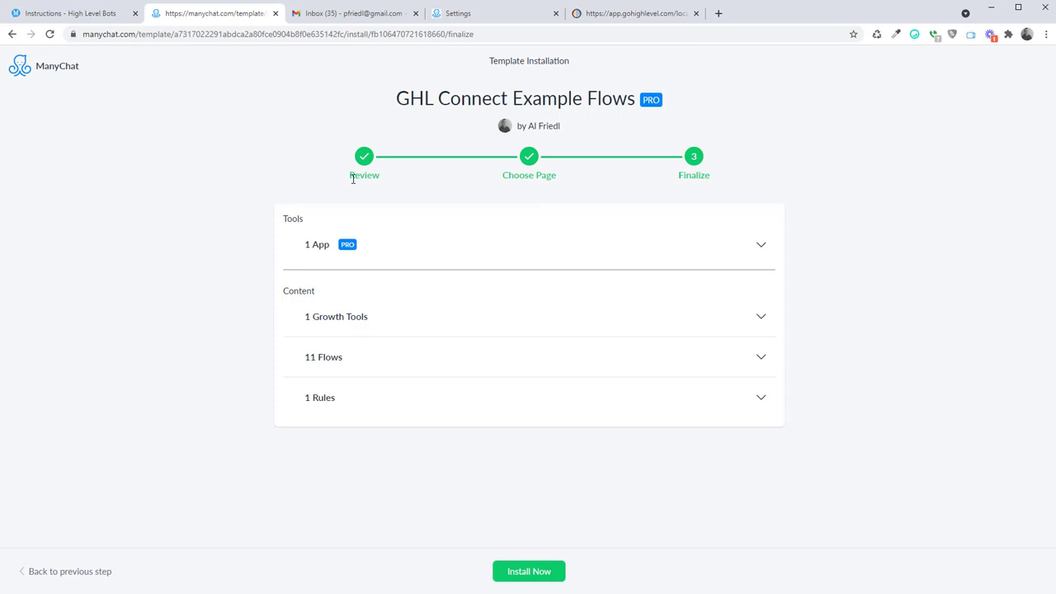
left_click(531, 570)
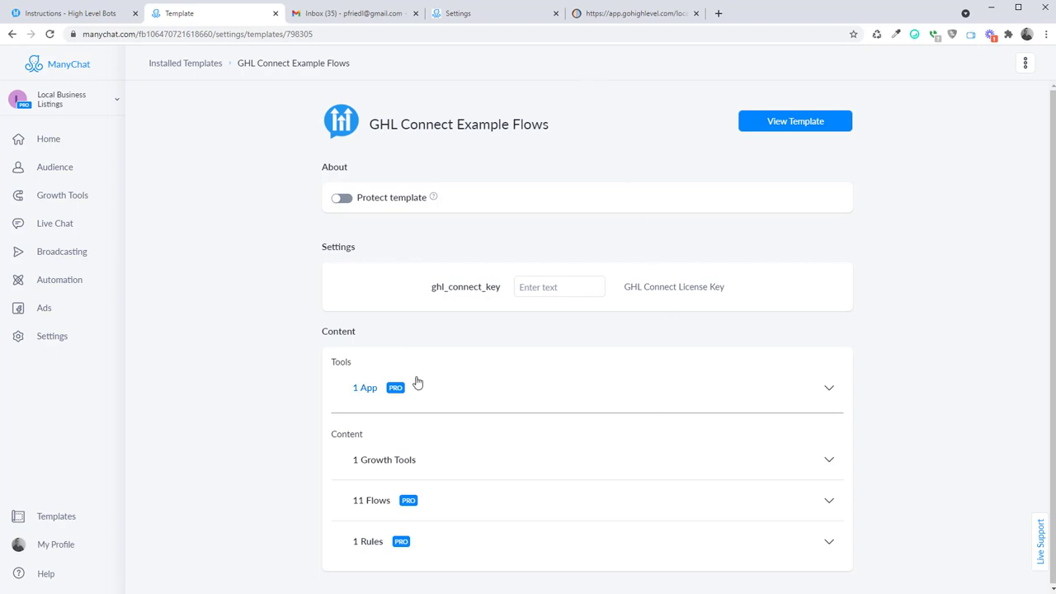
Step: Leave the template's license key field empty and open the App Setup section of the installed GHL Connect app in the ManyChat settings
double_click(477, 286)
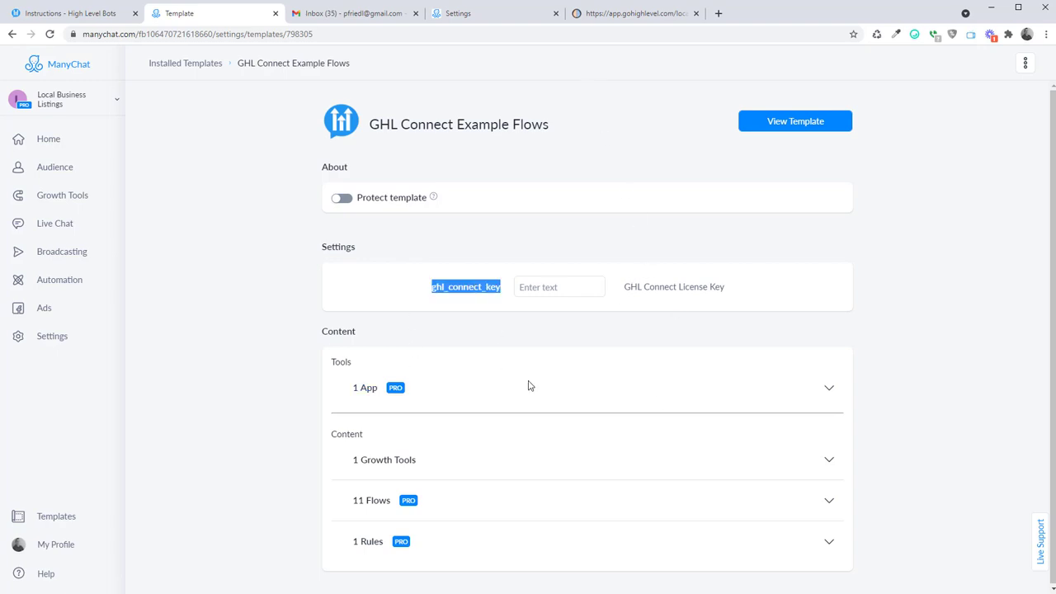
left_click(552, 286)
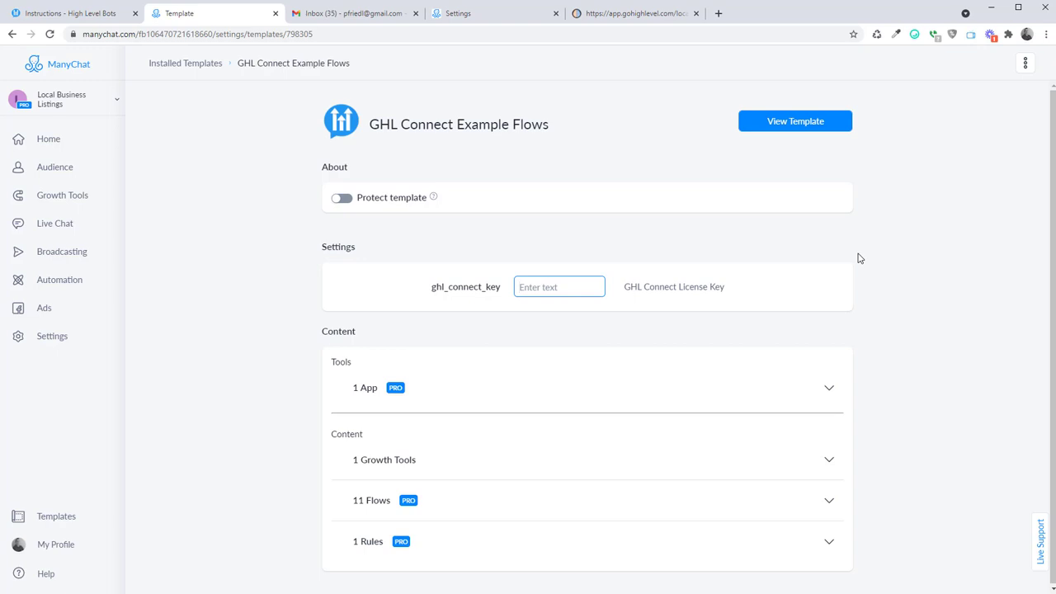
left_click(56, 339)
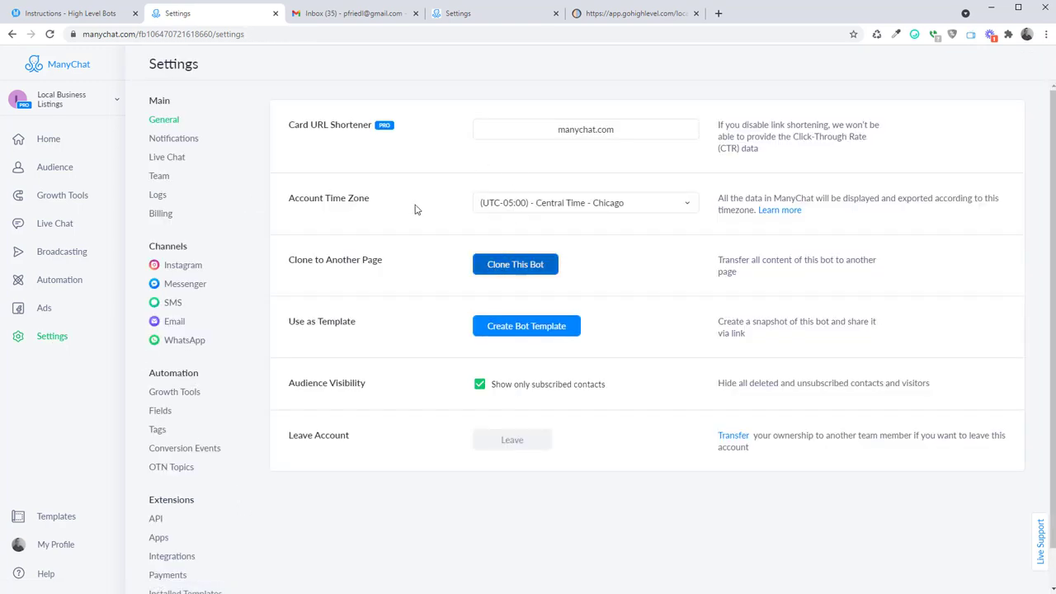
scroll(221, 426, "down", 1)
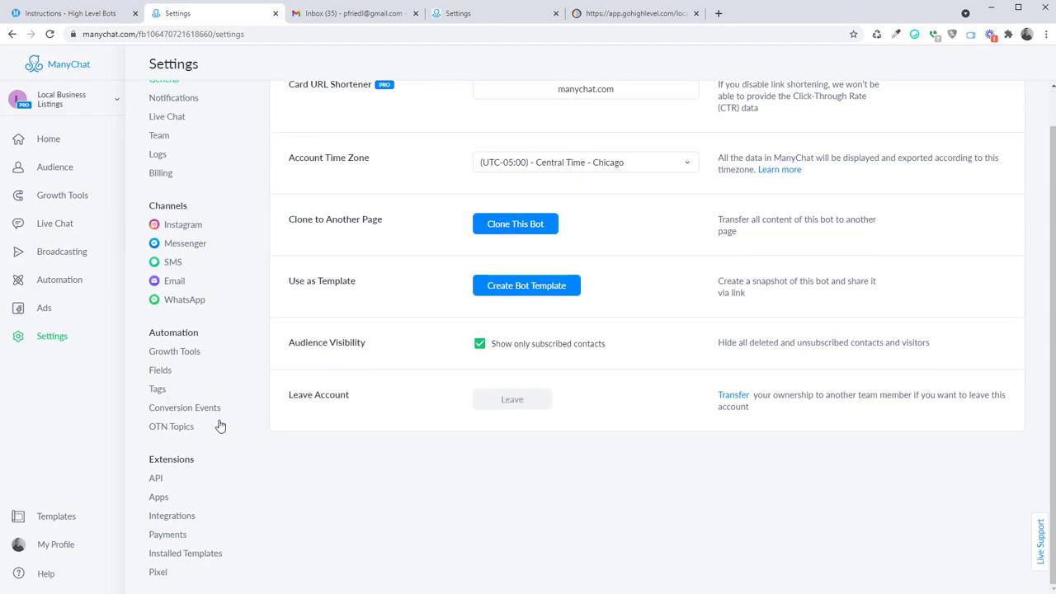
left_click(160, 497)
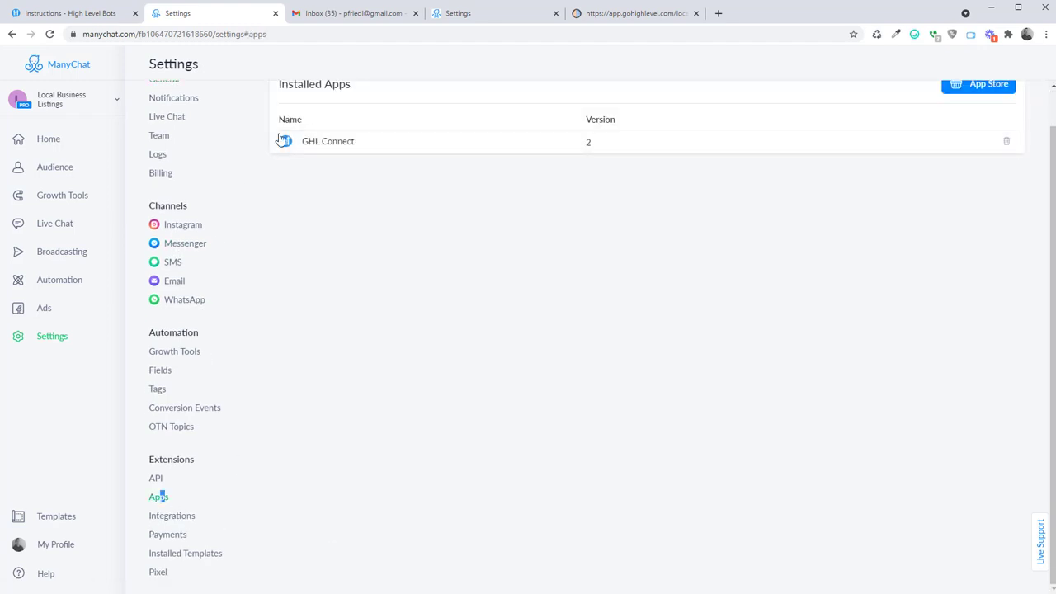
scroll(445, 264, "up", 1)
left_click(323, 183)
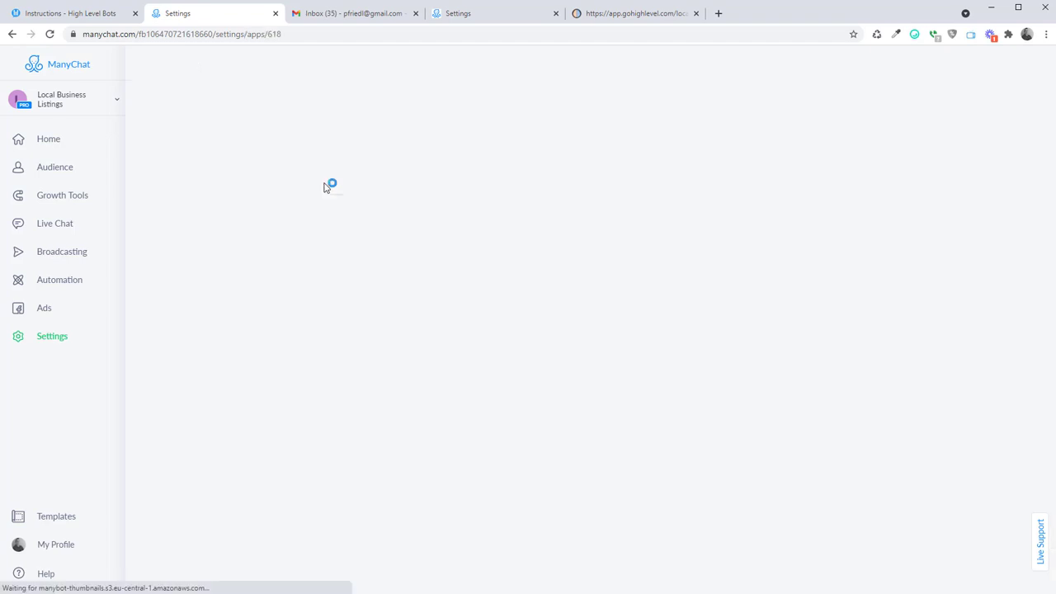
scroll(619, 352, "down", 3)
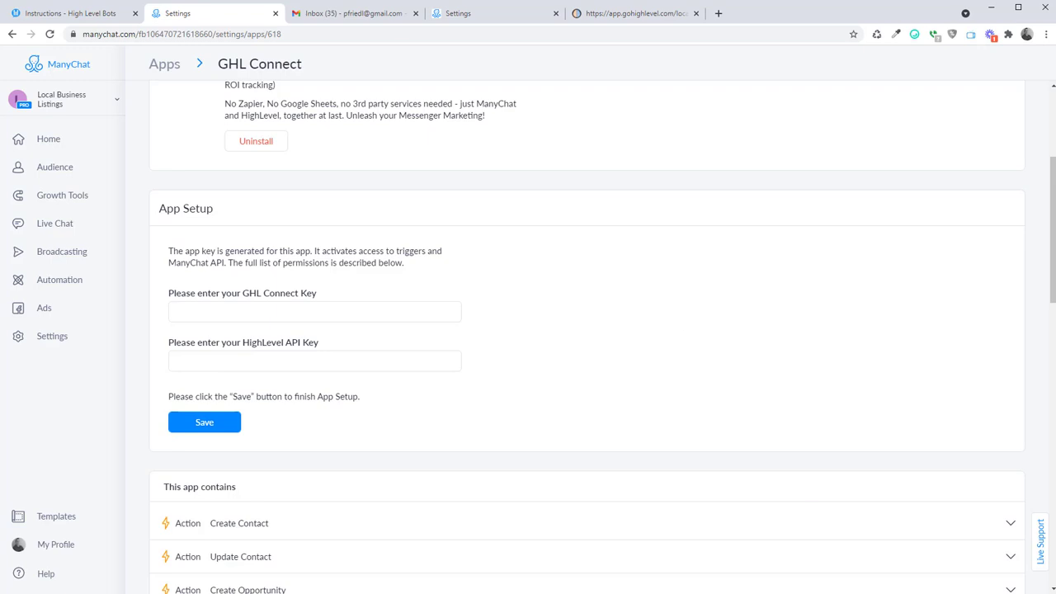
Step: Copy the GHL Connect license key from the HighLevelBots email in Gmail into the GHL Connect Key field in ManyChat
key("ctrl+3")
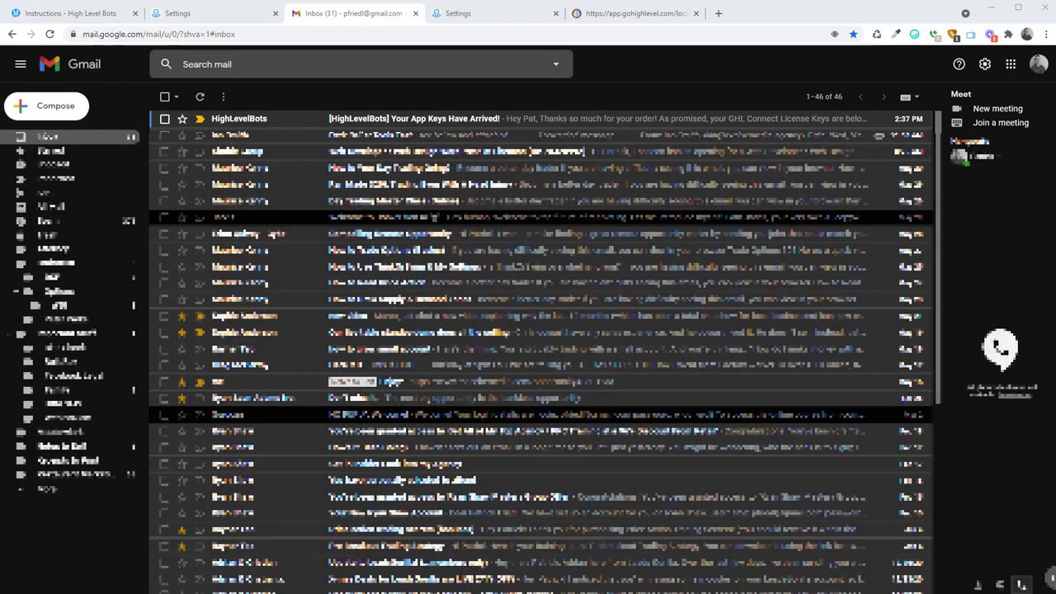
left_click(298, 120)
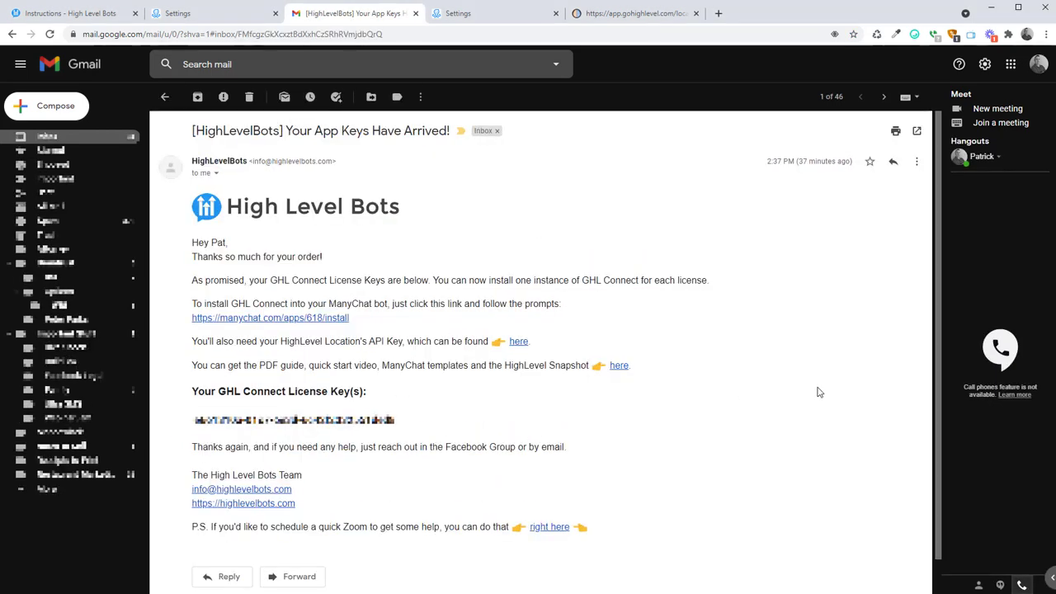
left_click_drag(398, 421, 193, 421)
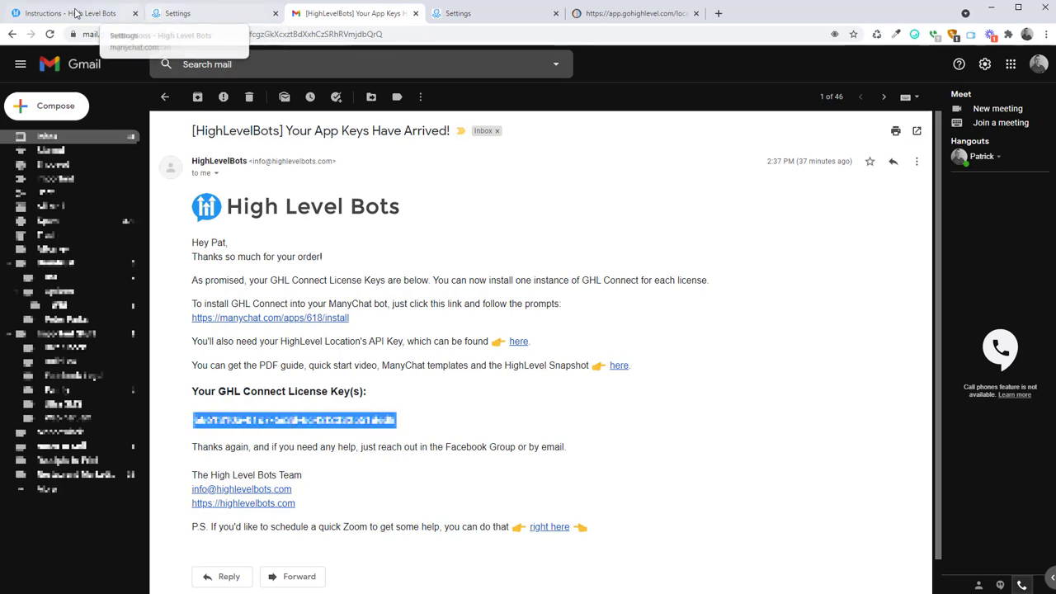
left_click(241, 18)
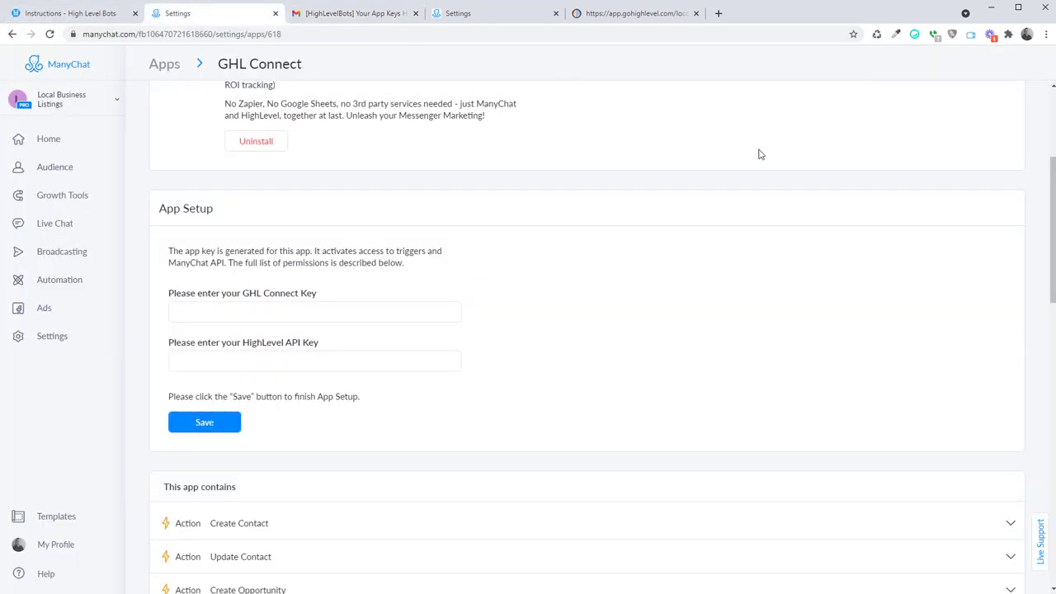
left_click(318, 311)
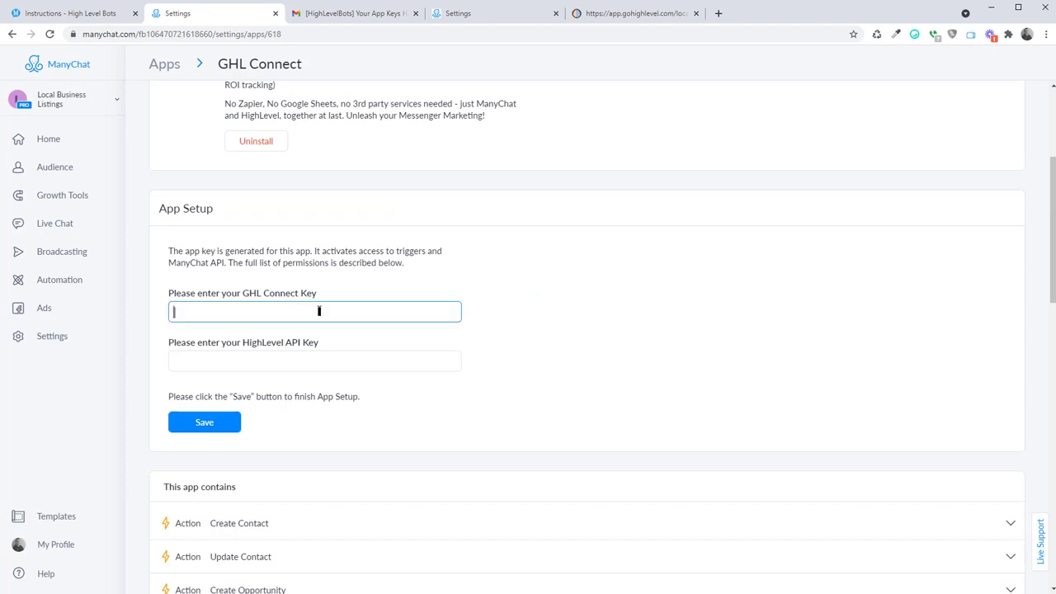
key("ctrl+v")
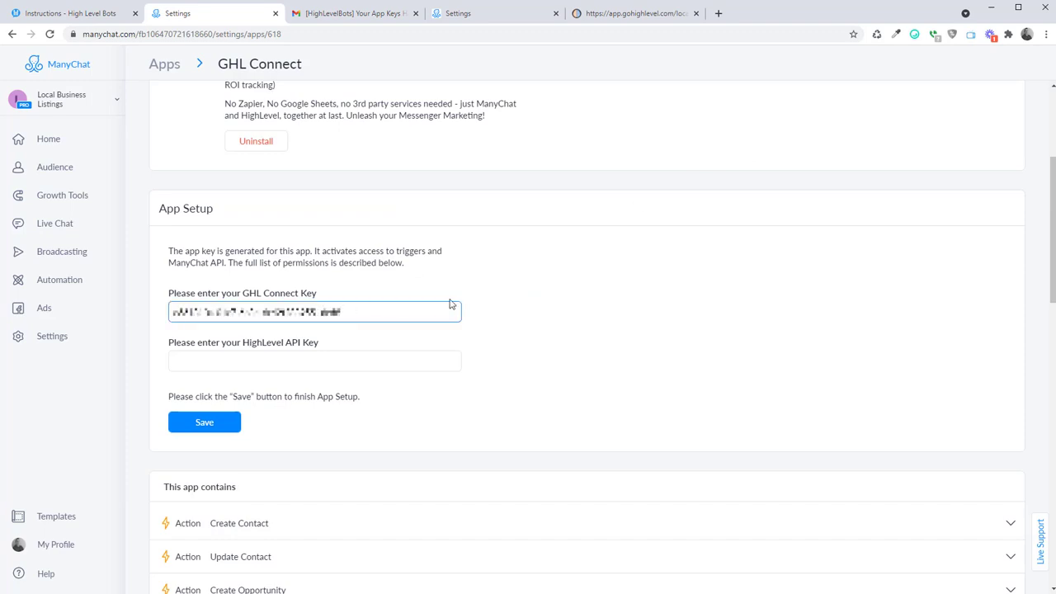
Step: Copy the API key from HighLevel's company settings into the HighLevel API Key field in ManyChat and save the app setup
left_click(627, 15)
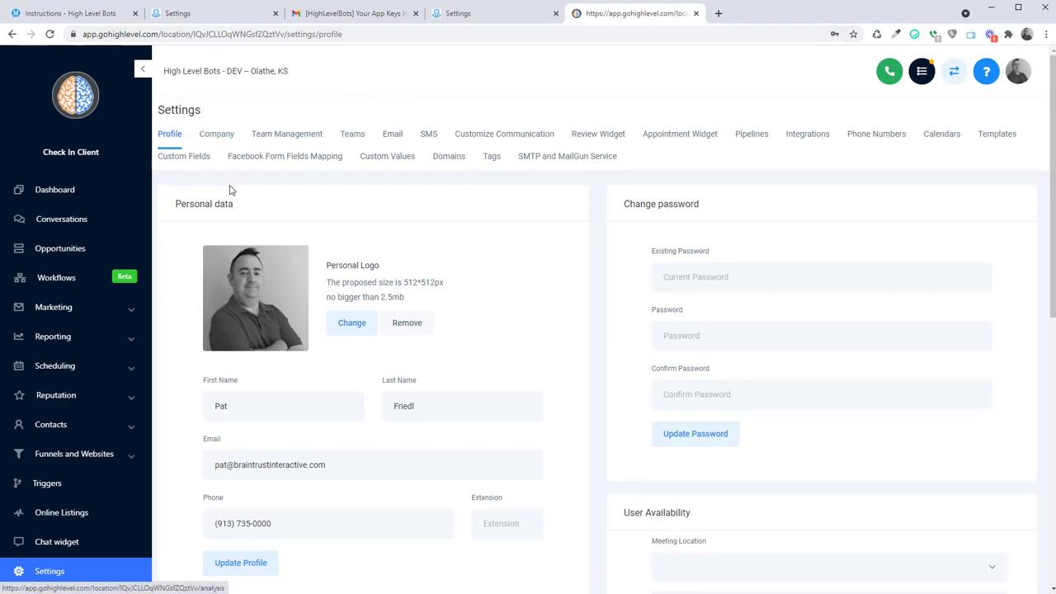
left_click(218, 136)
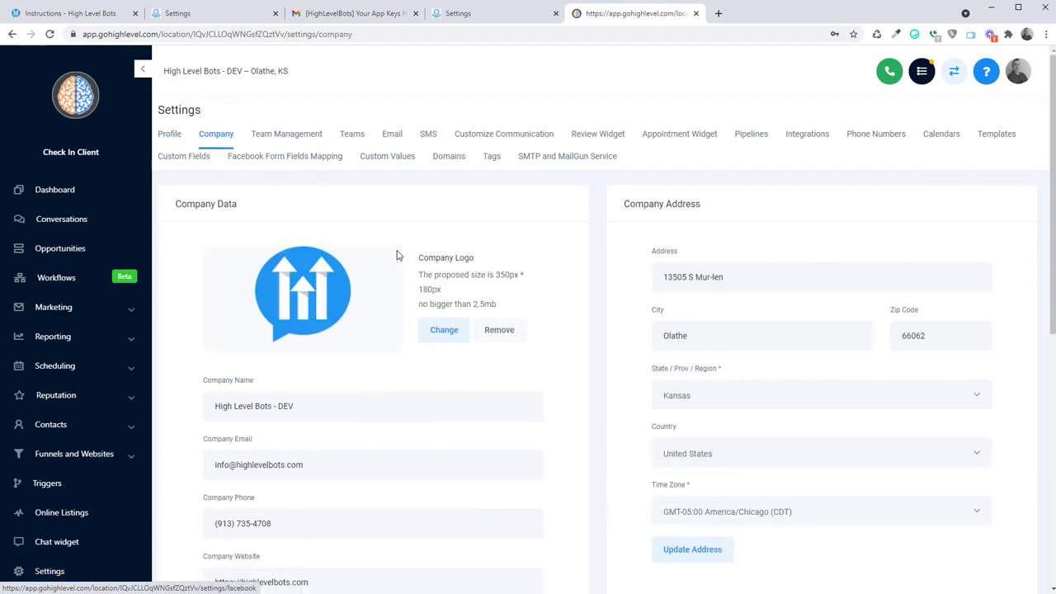
scroll(413, 264, "down", 2)
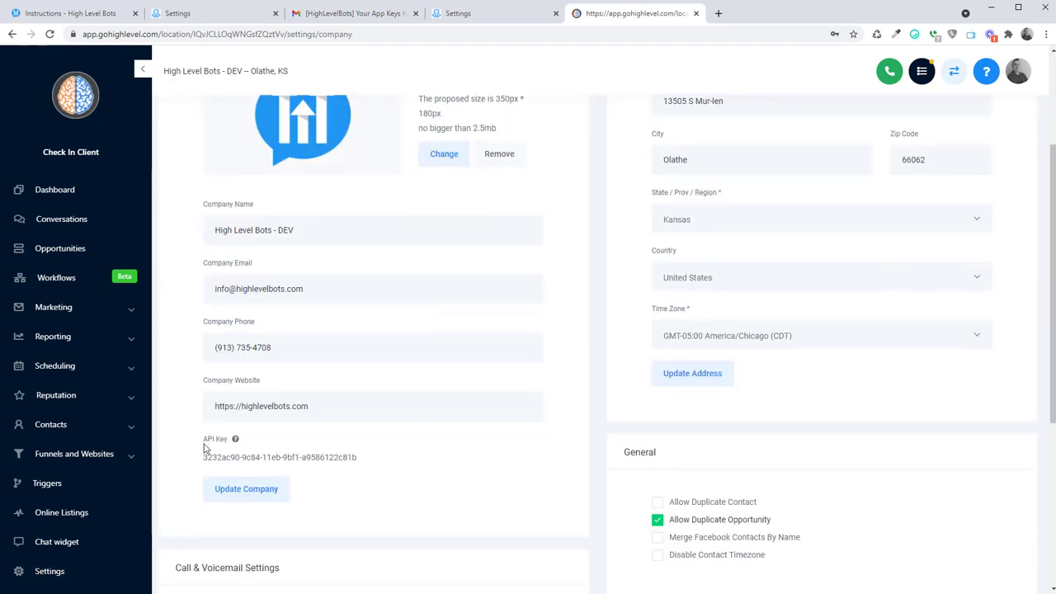
left_click_drag(204, 458, 380, 460)
key("ctrl+c")
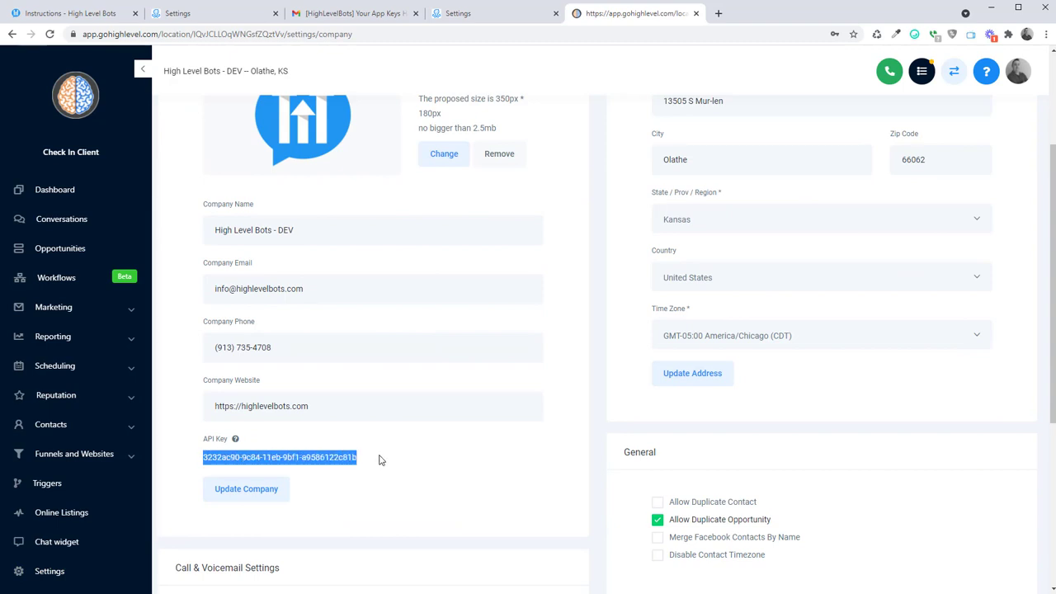
left_click(213, 18)
left_click(256, 363)
key("ctrl+v")
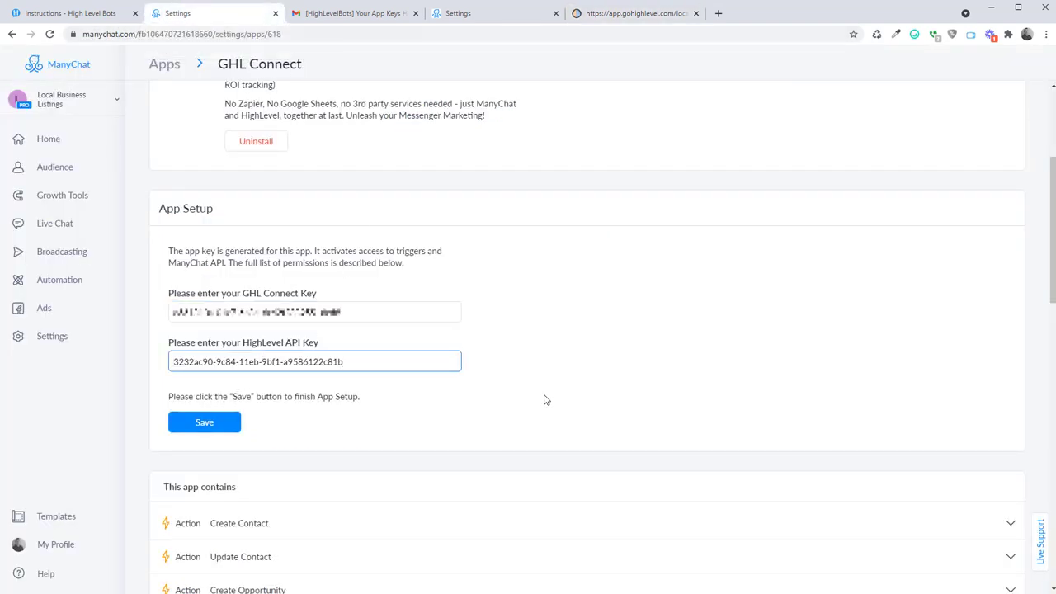
left_click(228, 425)
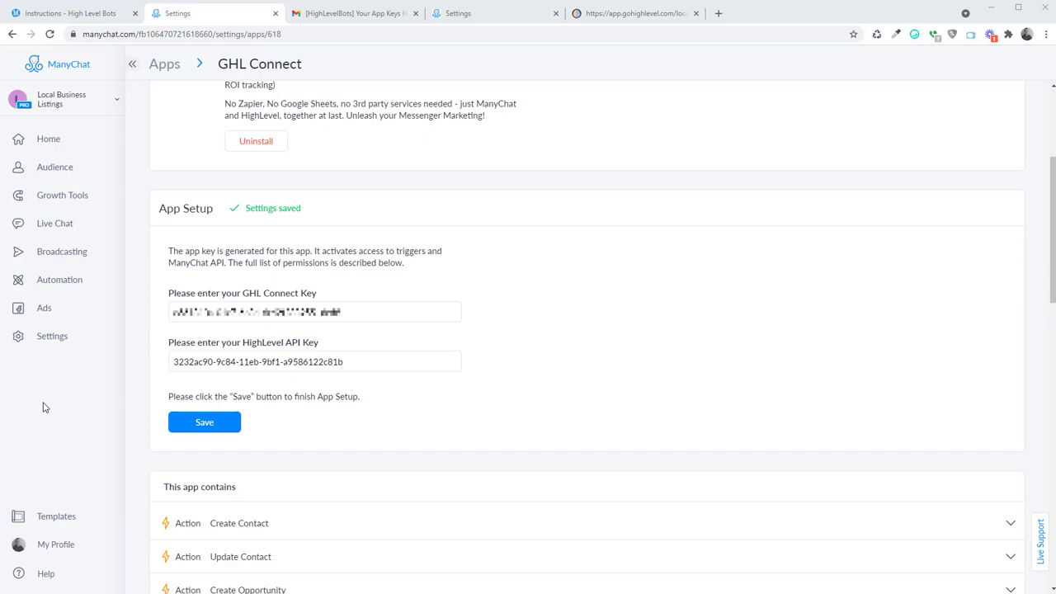
Step: Open the GHL Connect Examples folder inside GHL Connect Example Flows in the automation flows
left_click(67, 279)
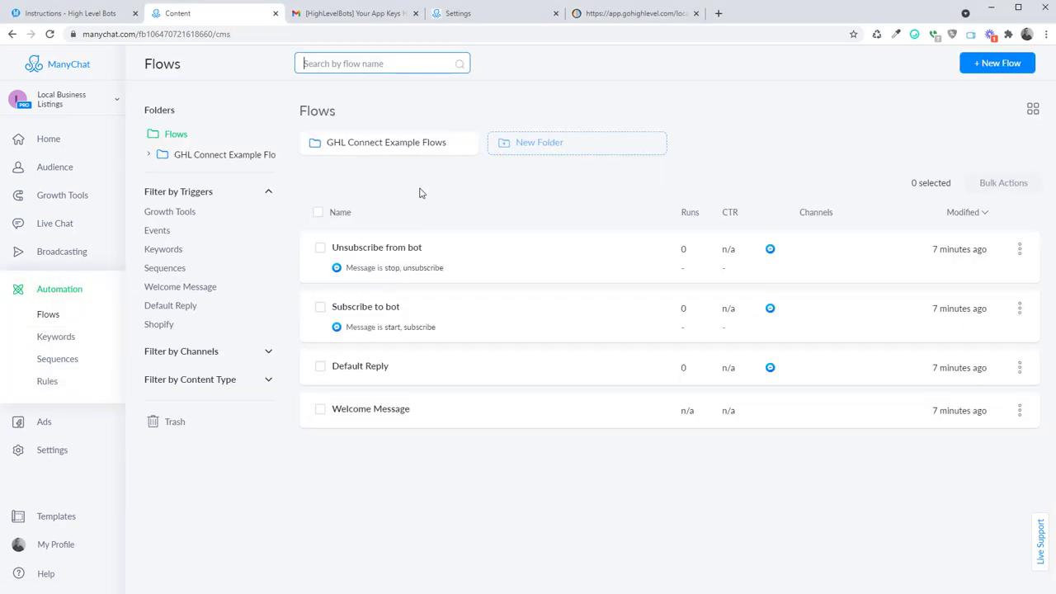
left_click(375, 143)
left_click(406, 154)
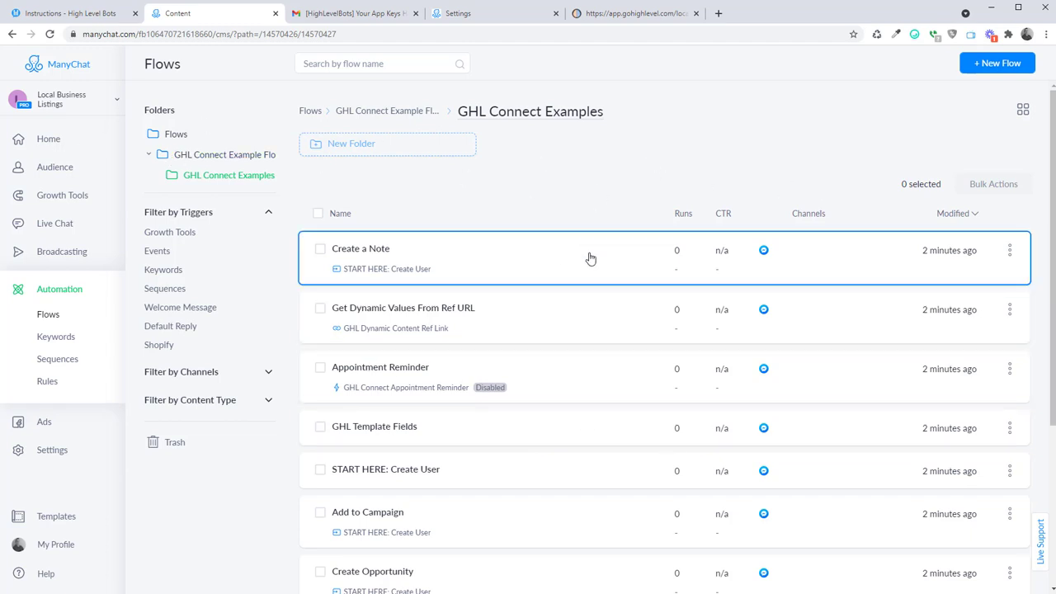
Step: Look through the GHL Connect example flows, open START HERE: Create User and collapse its statistics pane
scroll(587, 255, "down", 3)
scroll(561, 503, "up", 3)
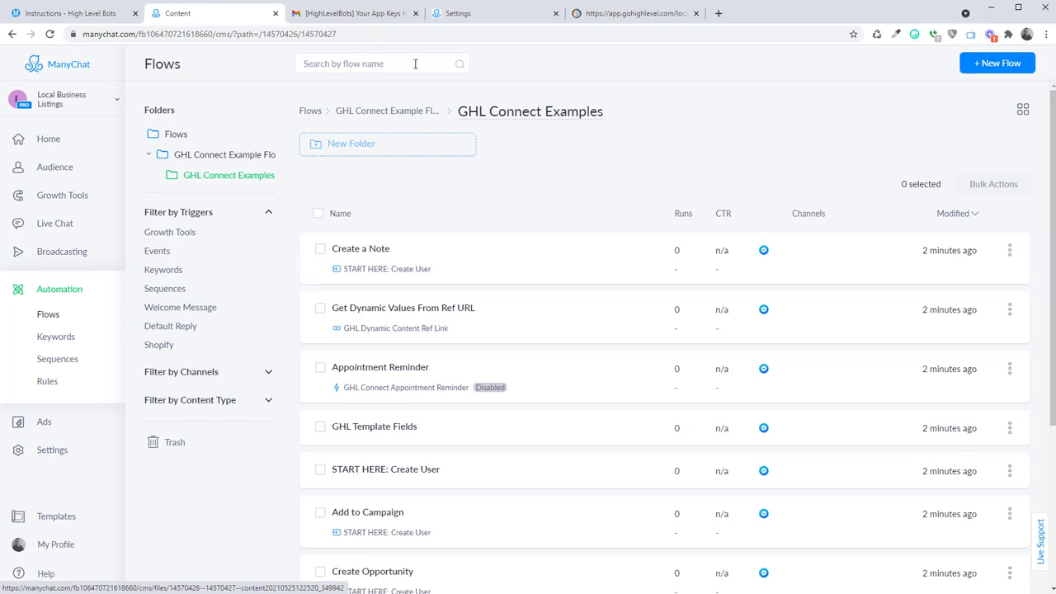
scroll(537, 262, "down", 1)
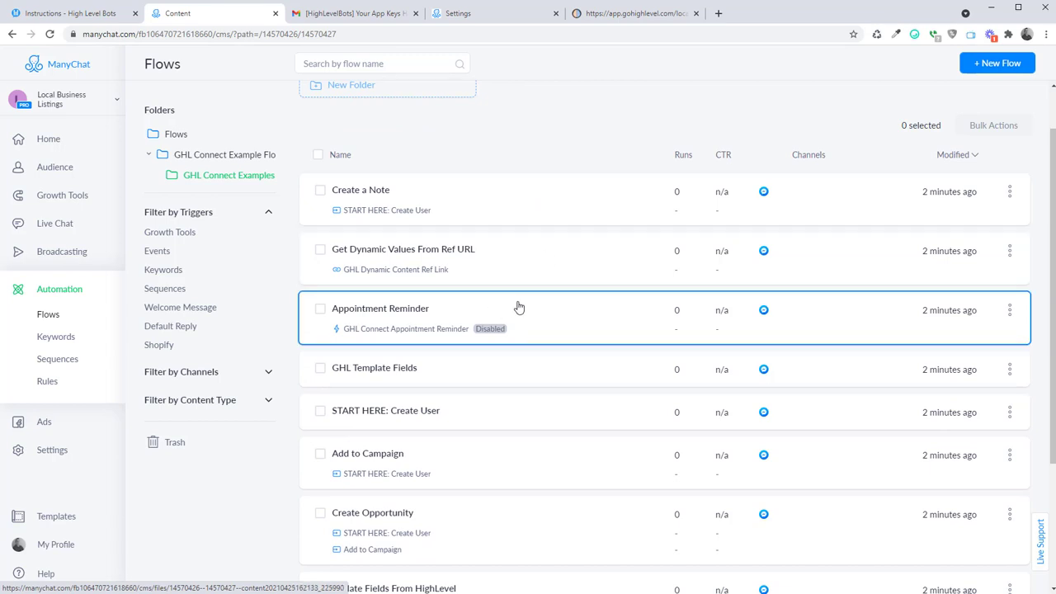
scroll(520, 307, "down", 2)
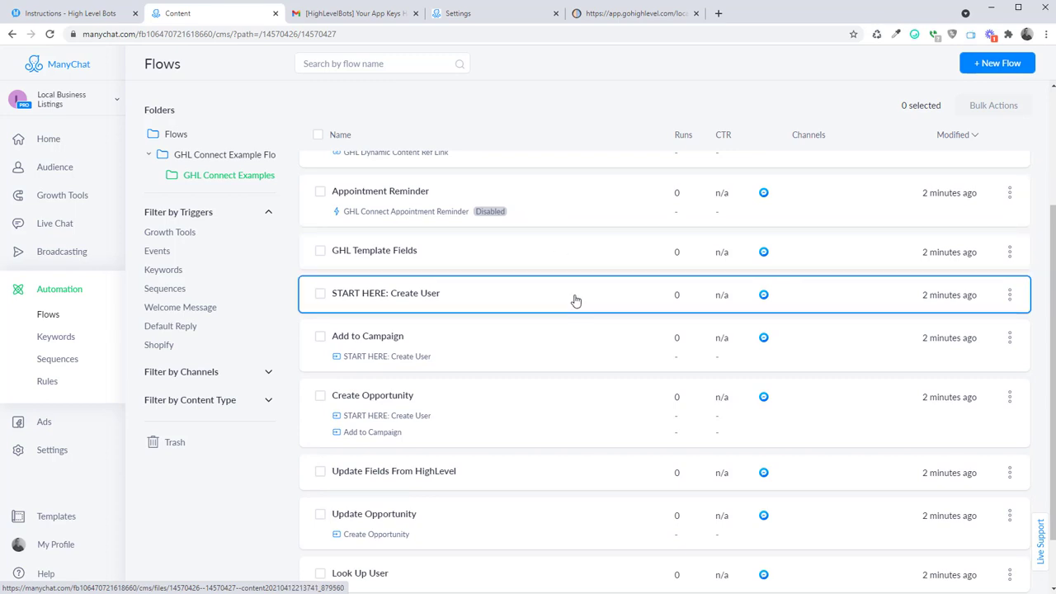
scroll(438, 405, "down", 1)
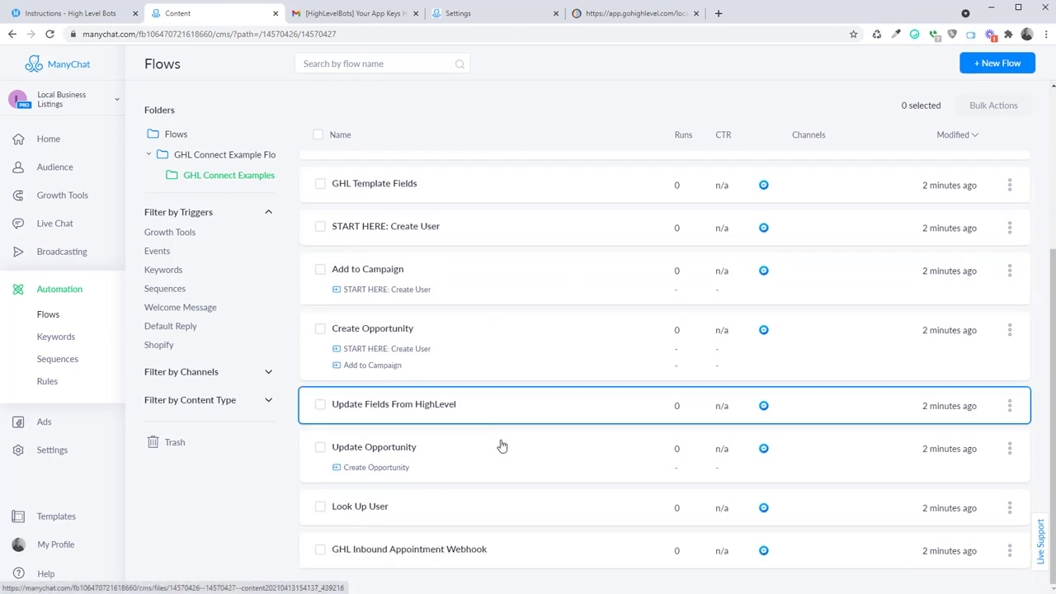
scroll(540, 455, "up", 3)
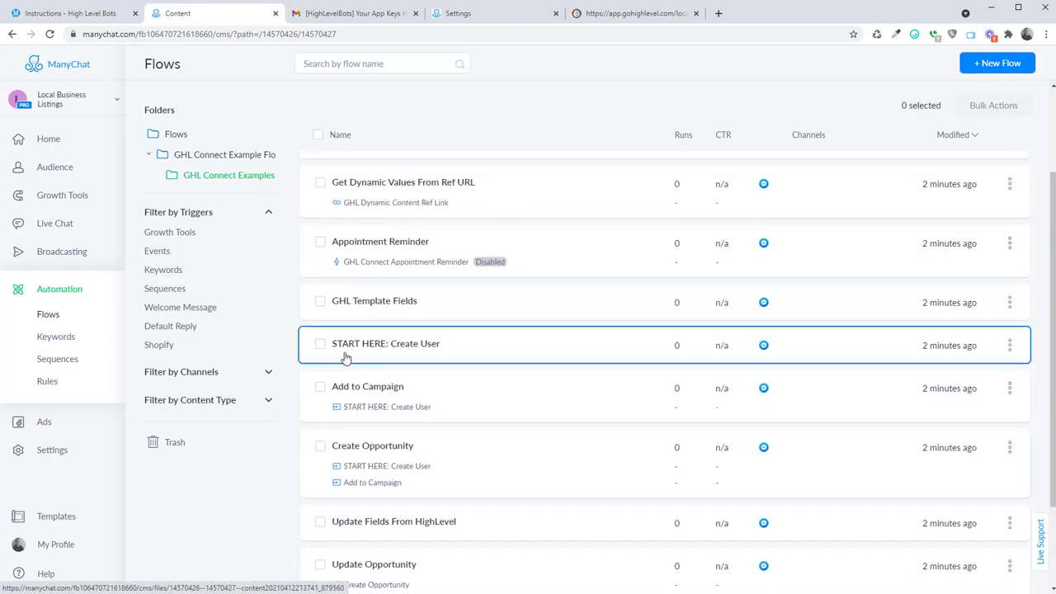
left_click(461, 349)
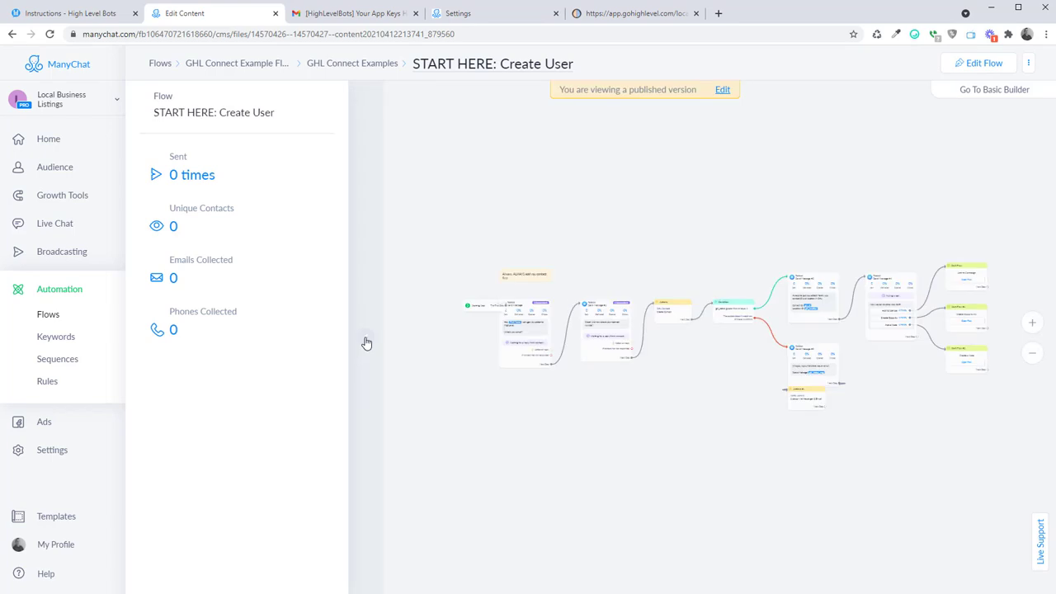
left_click(369, 348)
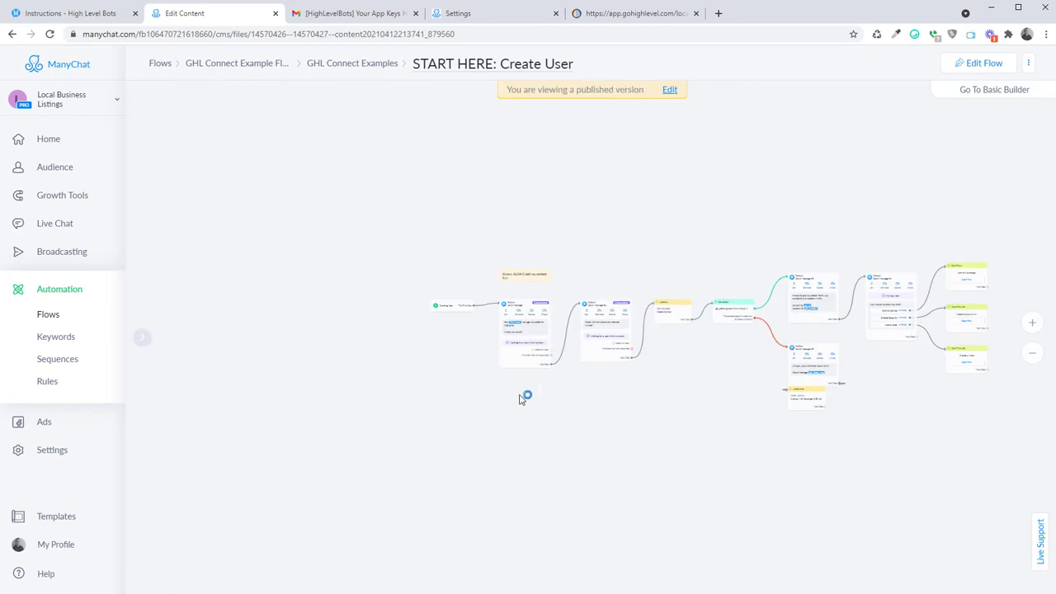
Step: Inspect the opening messages of the START HERE: Create User flow and switch the flow to edit mode
left_click_drag(688, 426, 562, 414)
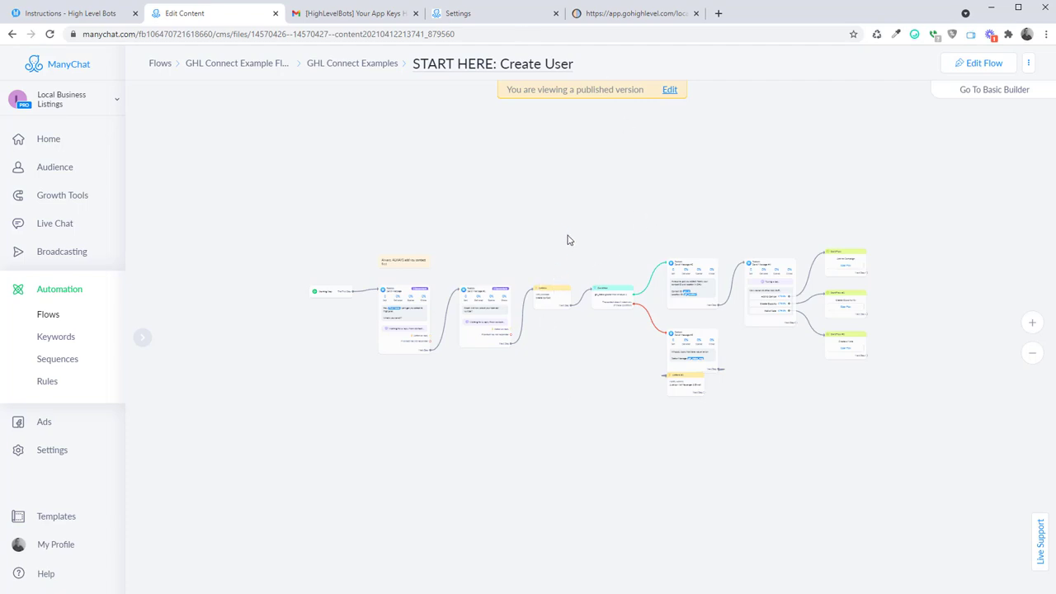
scroll(557, 346, "up", 5)
left_click_drag(510, 319, 809, 363)
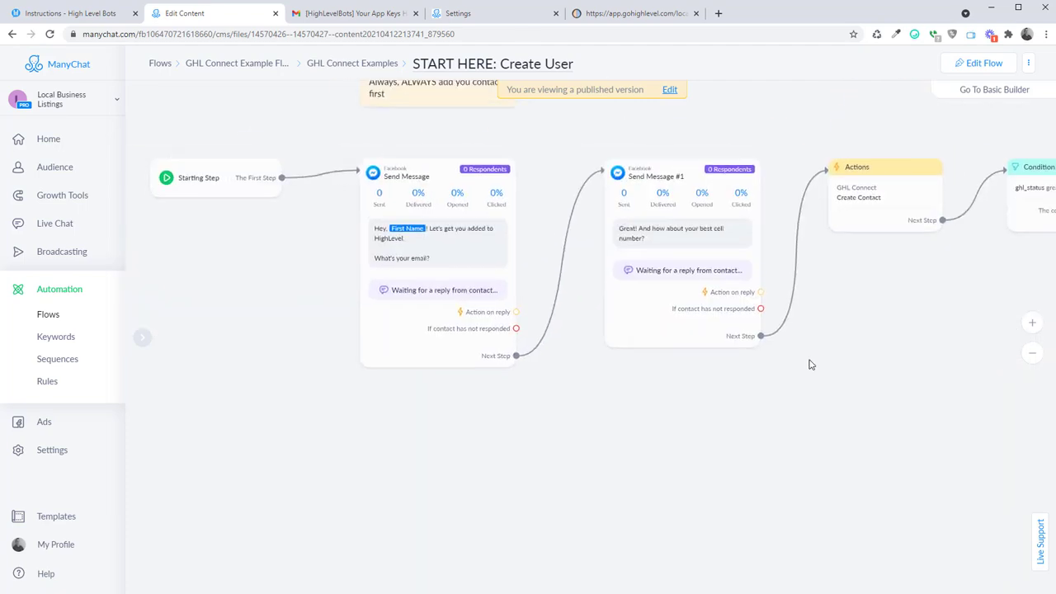
scroll(434, 394, "up", 4)
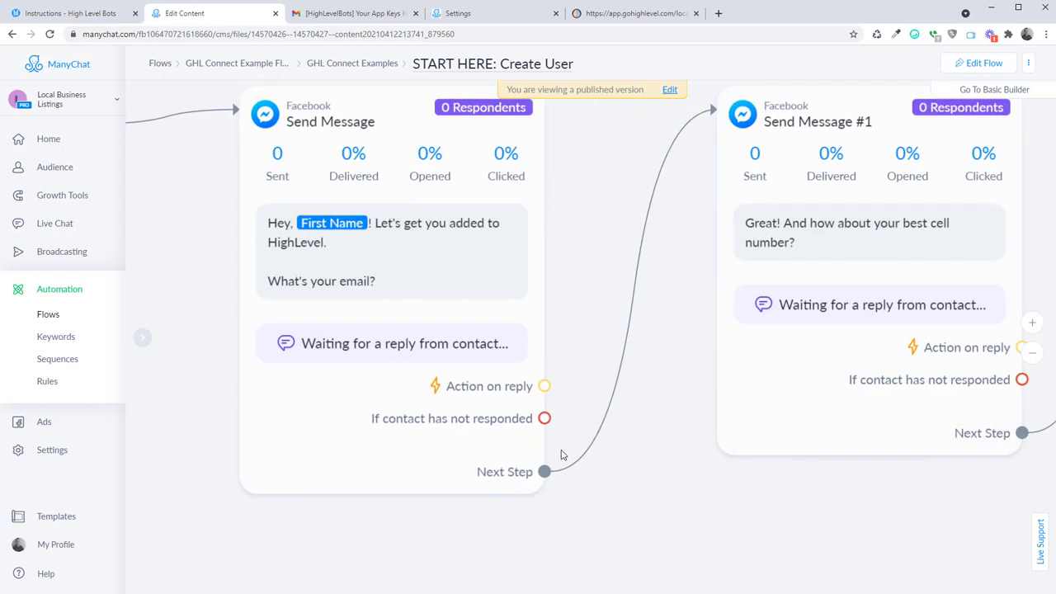
left_click(263, 230)
left_click(983, 64)
scroll(336, 345, "up", 6)
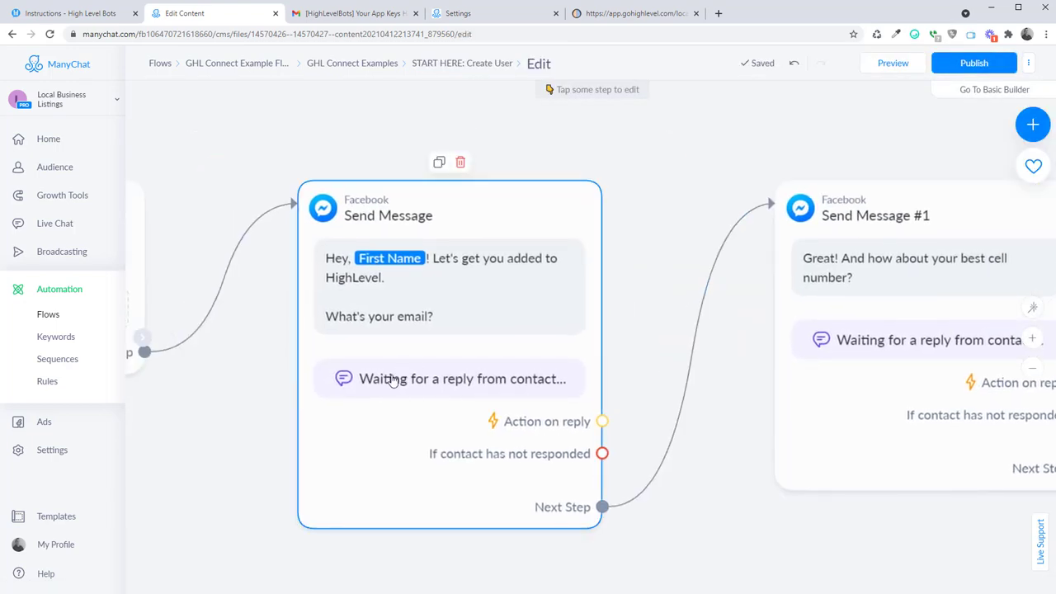
Step: Review the reply settings of the email question in Send Message and the cell number question in Send Message #1
left_click(398, 375)
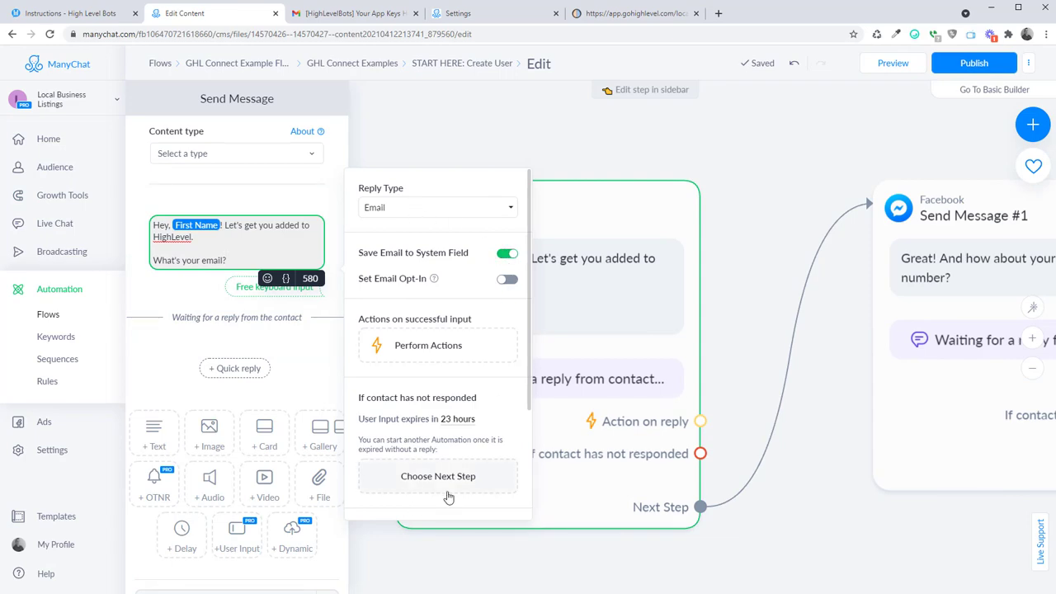
left_click(521, 541)
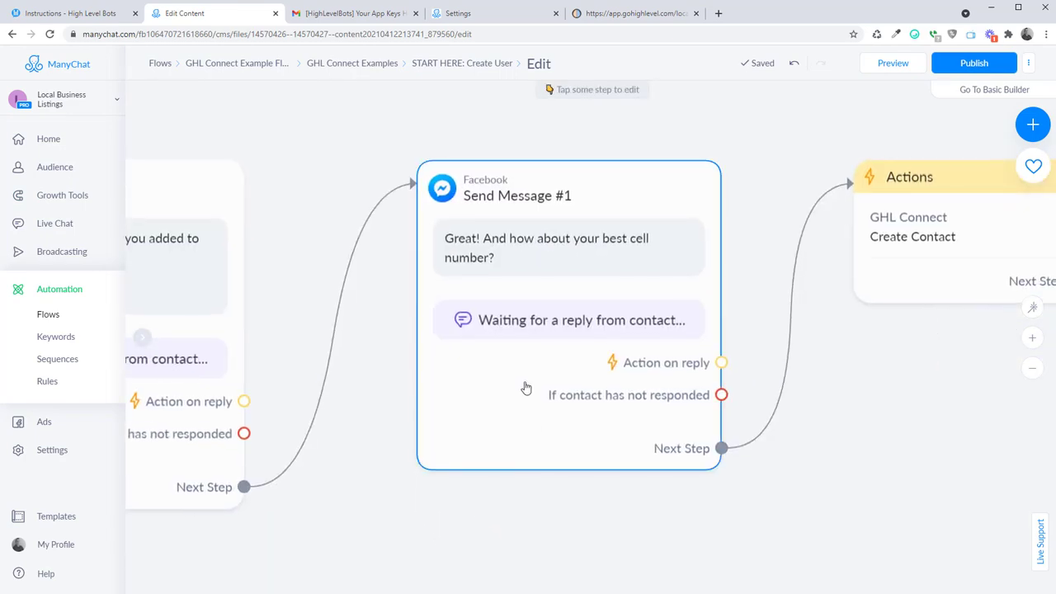
left_click(532, 330)
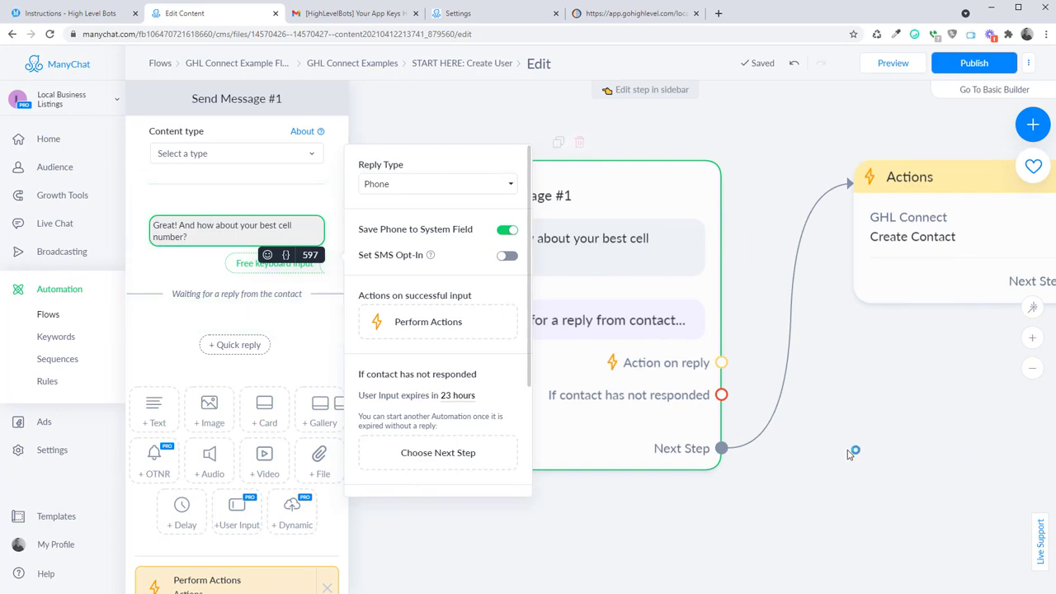
left_click(855, 421)
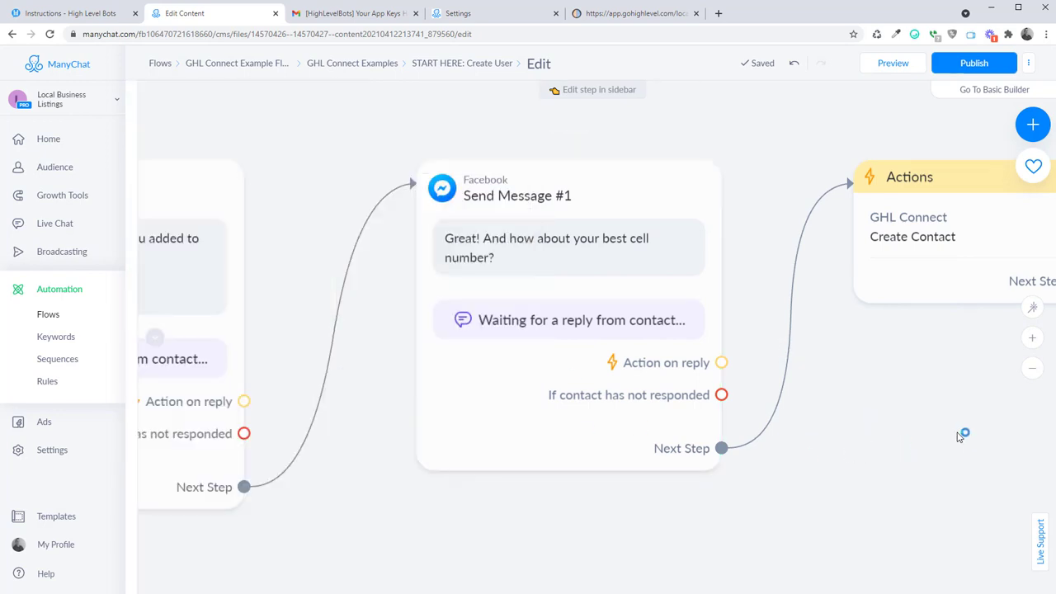
left_click_drag(962, 434, 413, 443)
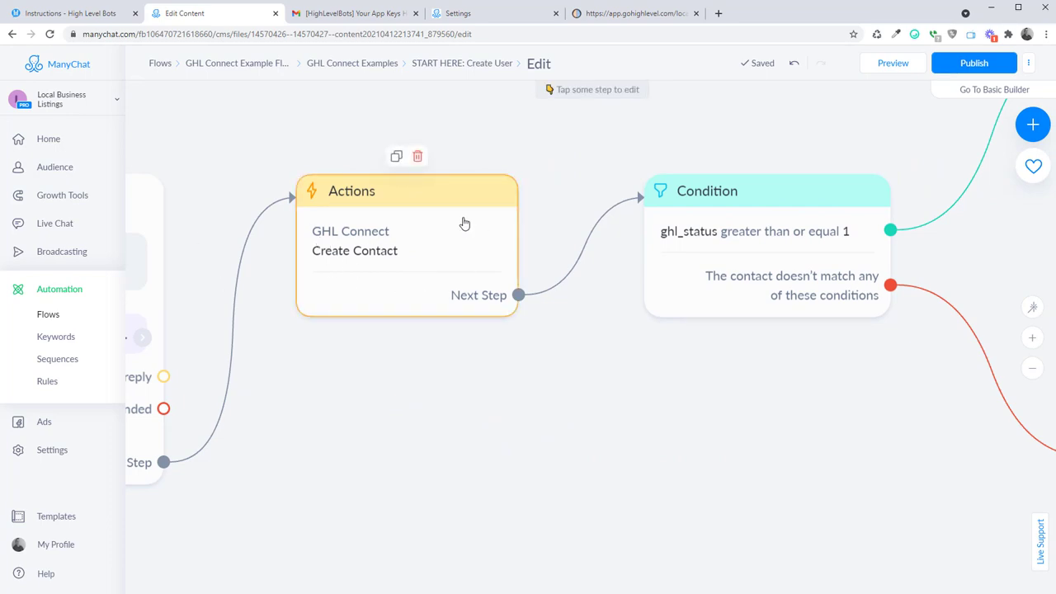
Step: Add a new Actions step below the existing one as the next step after Send Message #1
left_click_drag(490, 413, 756, 367)
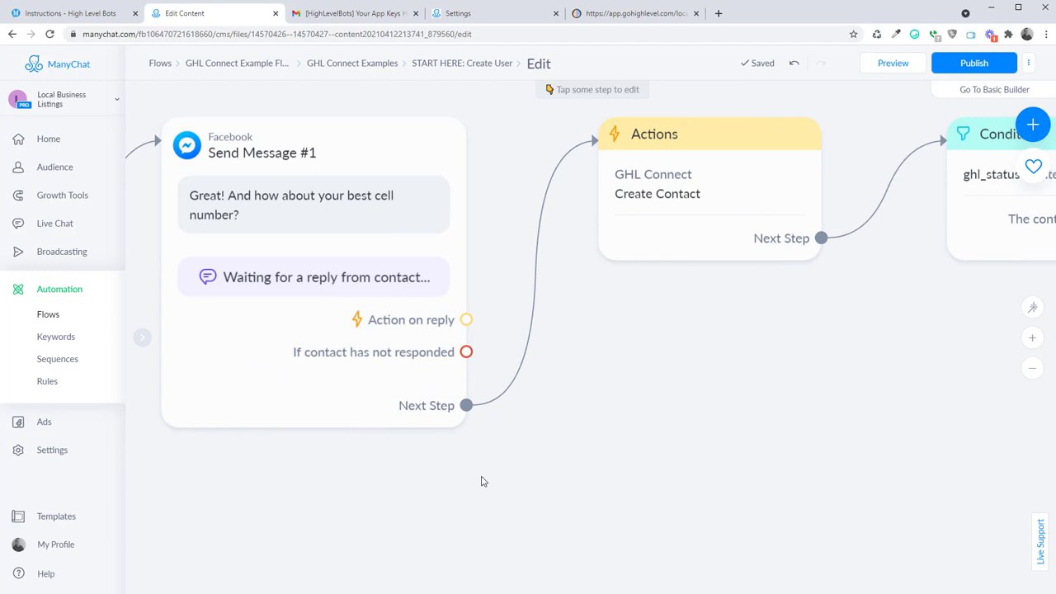
left_click(354, 149)
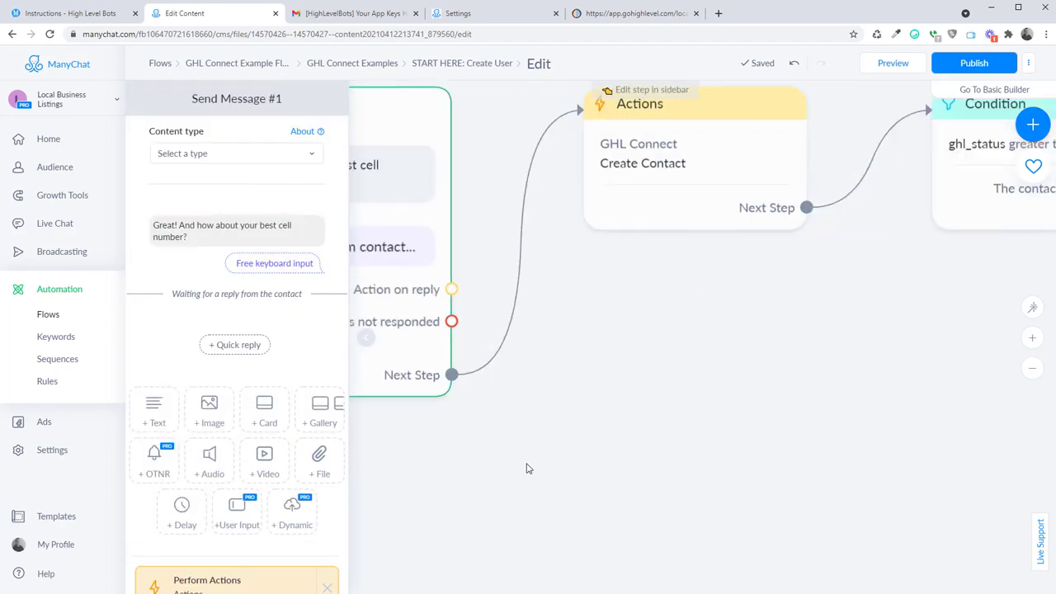
left_click(431, 358)
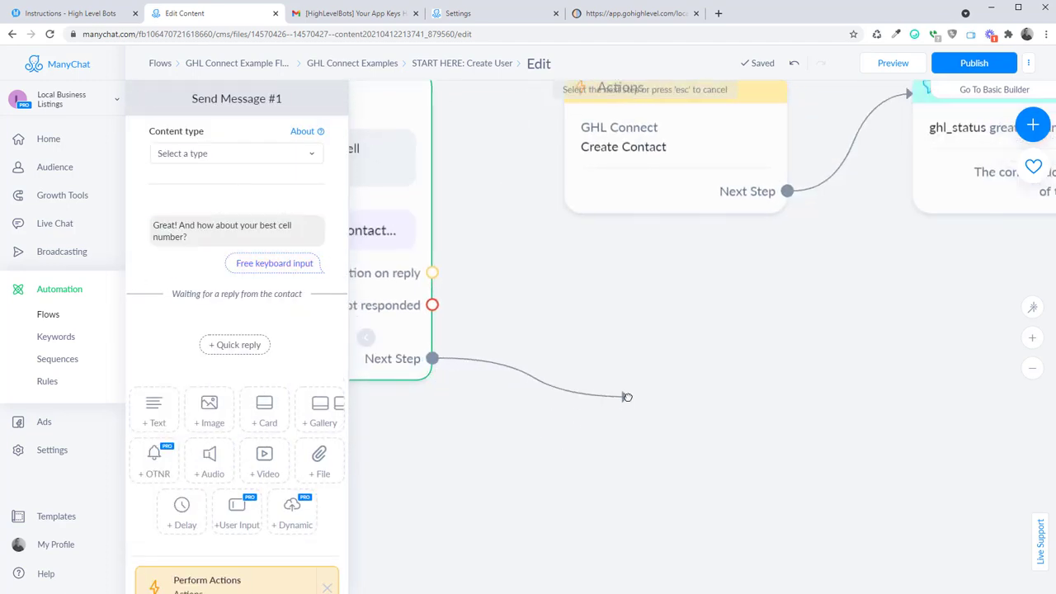
left_click(627, 397)
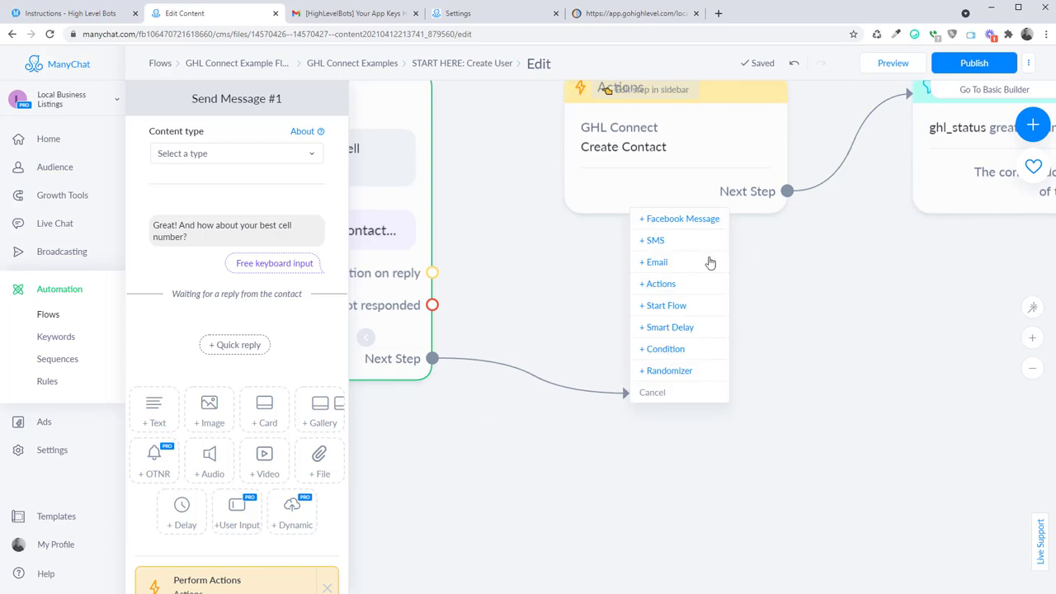
left_click(692, 285)
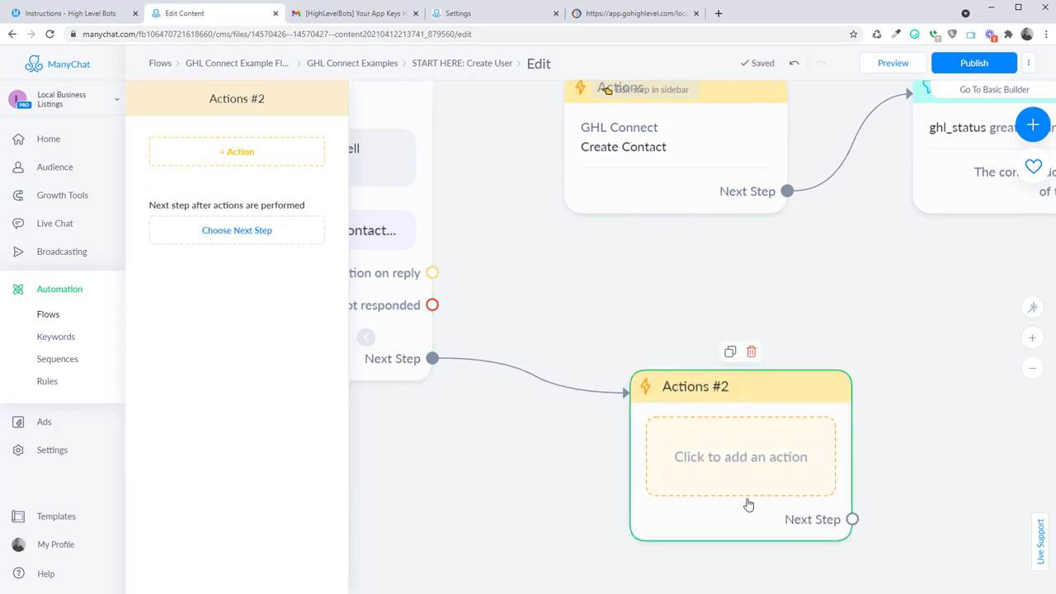
Step: Add a GHL Connect action to the new Actions step and choose Create Contact as its operation
left_click(221, 152)
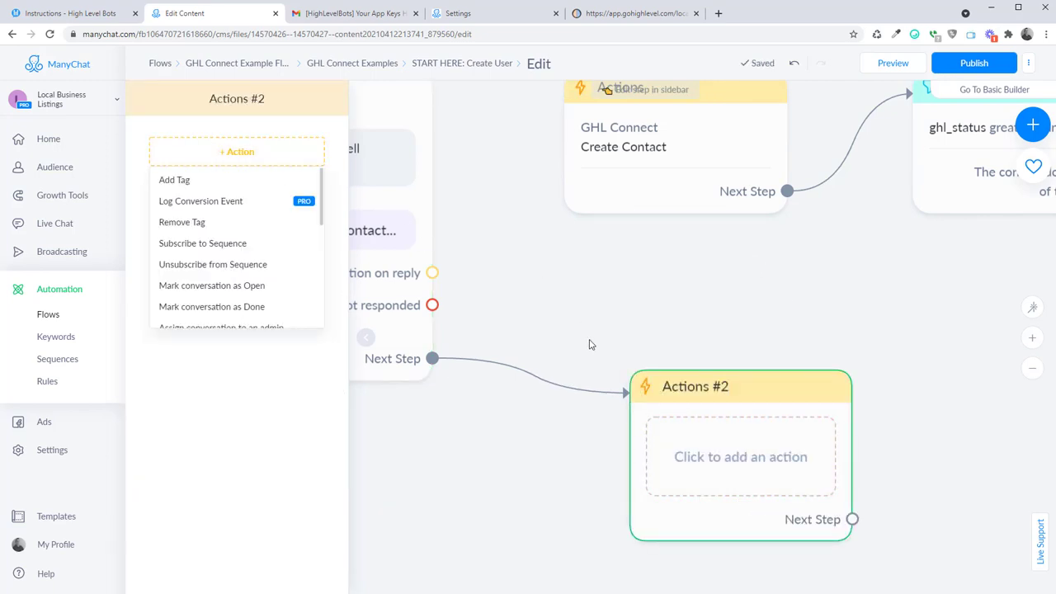
scroll(236, 235, "down", 6)
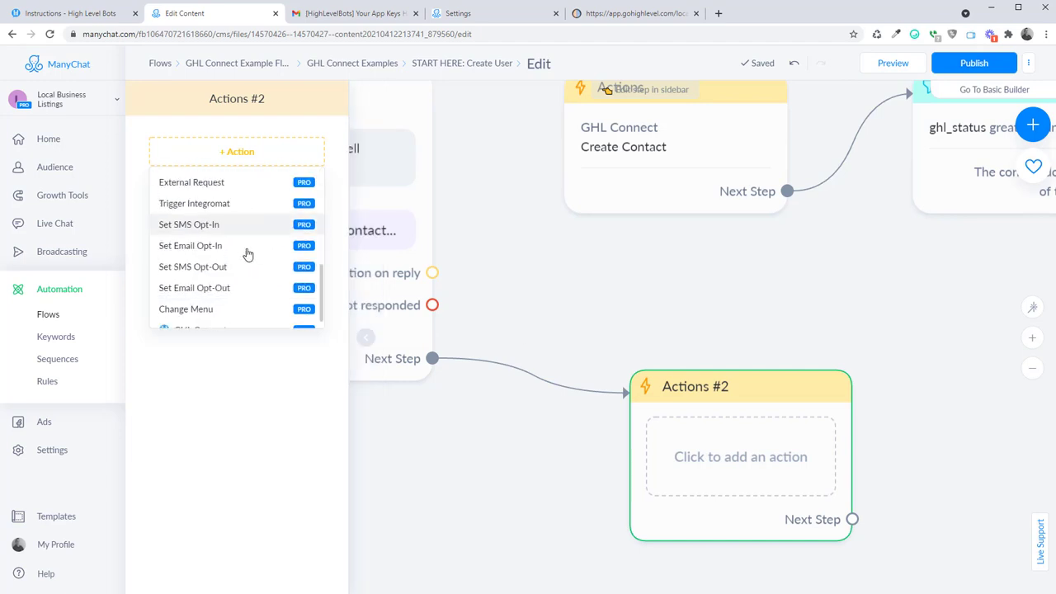
left_click(200, 316)
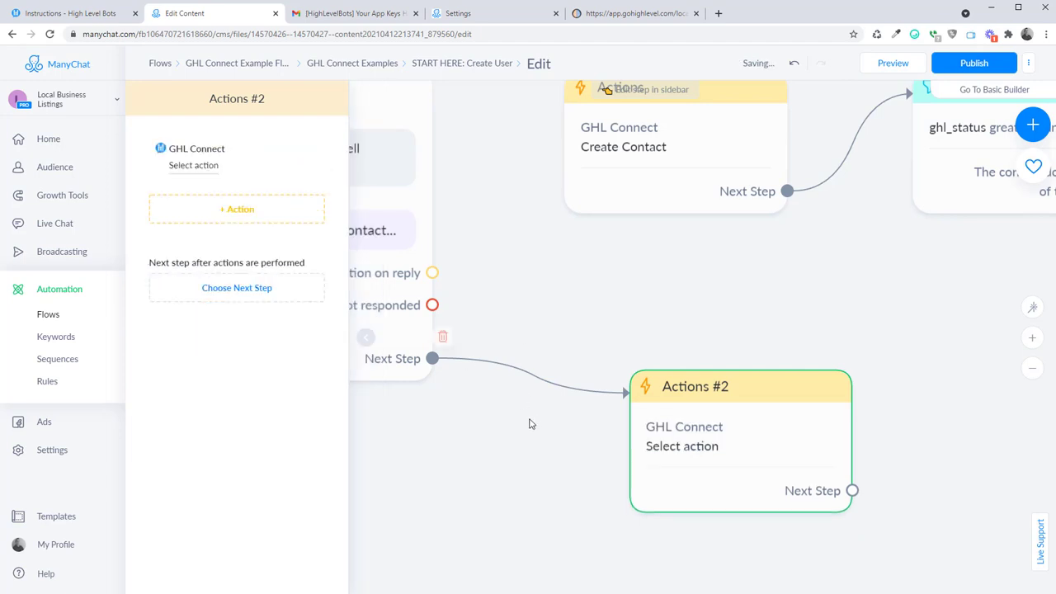
left_click(200, 169)
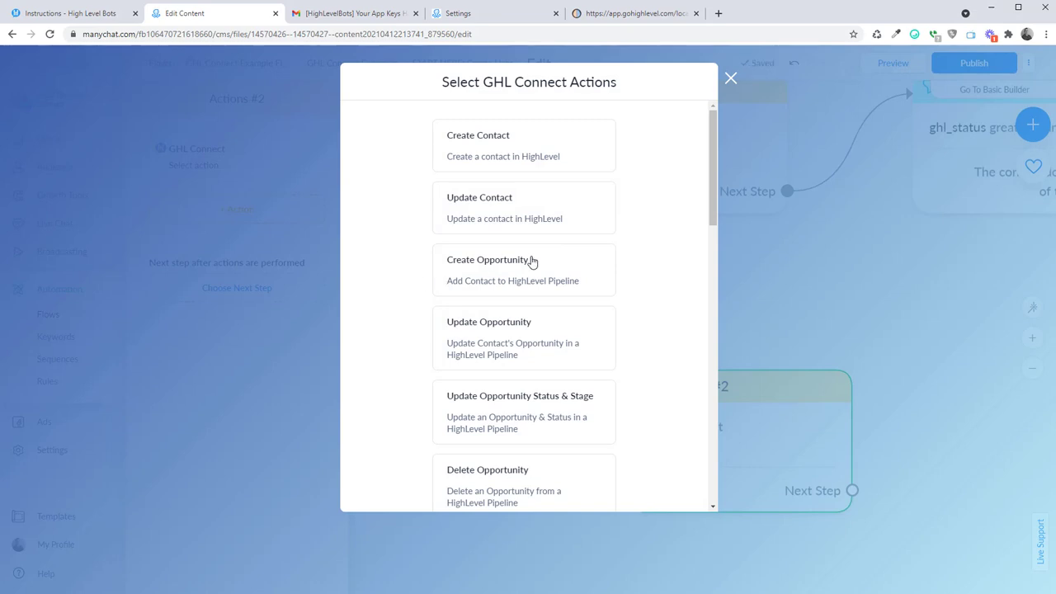
mouse_move(708, 142)
left_mouse_down()
mouse_move(716, 438)
mouse_move(716, 129)
left_mouse_up()
mouse_move(711, 125)
left_mouse_down()
mouse_move(730, 365)
mouse_move(717, 117)
left_mouse_up()
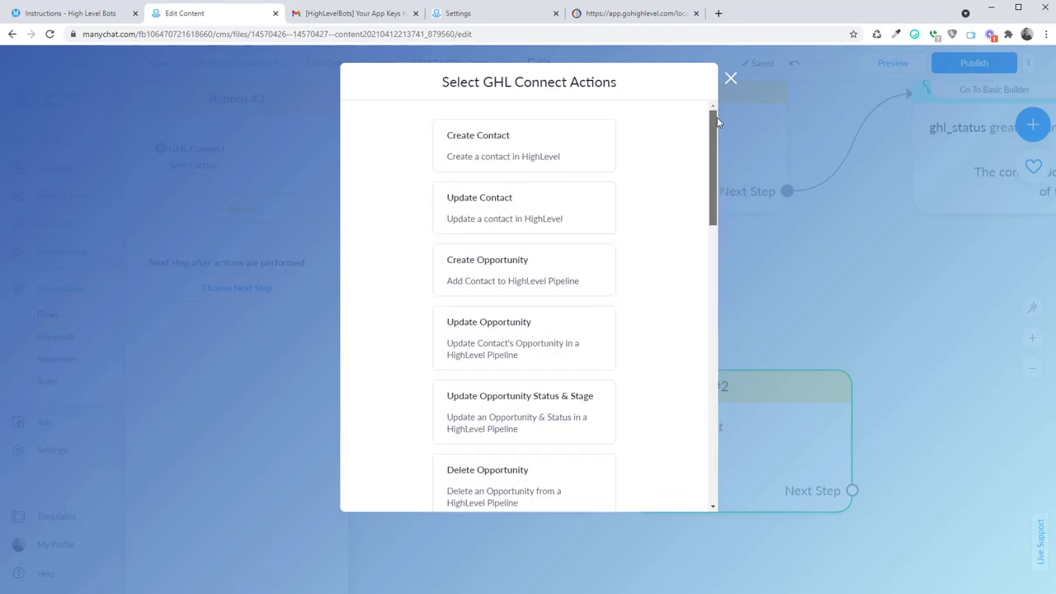
left_click(473, 156)
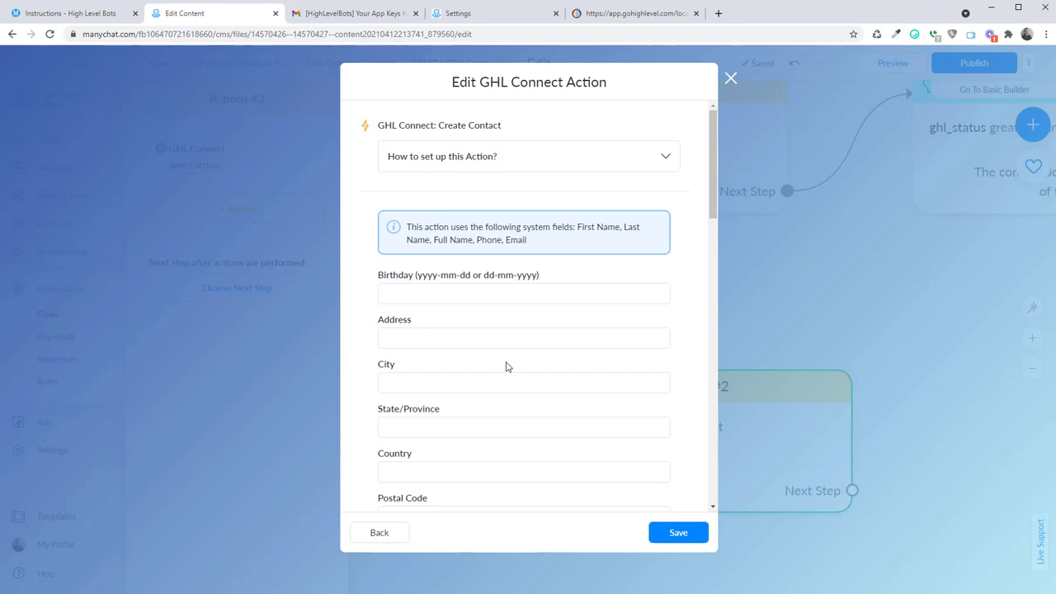
Step: Map the Contact ID response of the Create Contact action to the ghl_id custom field
scroll(509, 374, "down", 9)
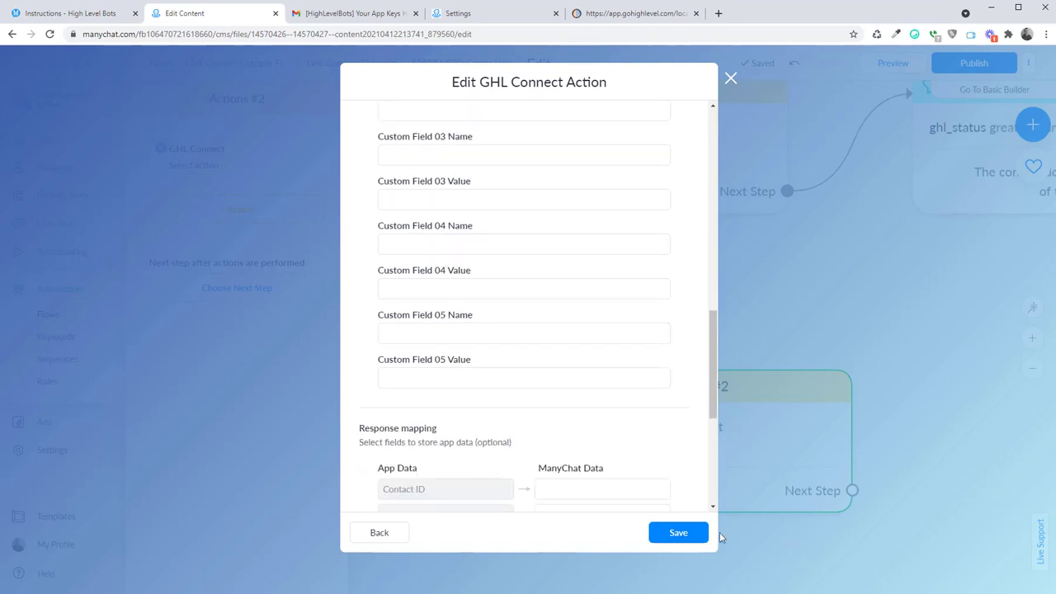
scroll(509, 368, "down", 2)
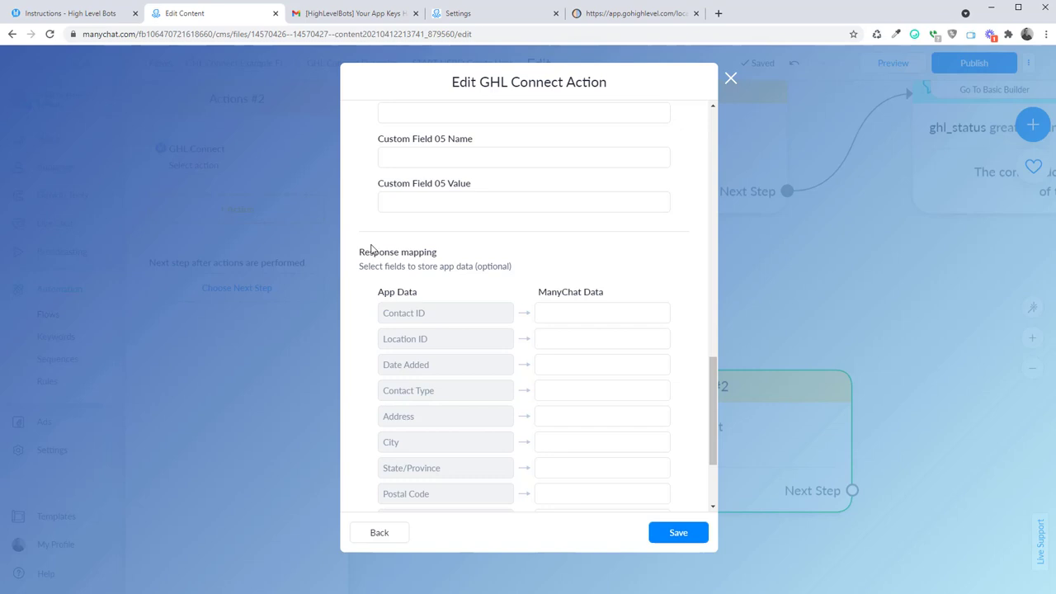
left_click(598, 314)
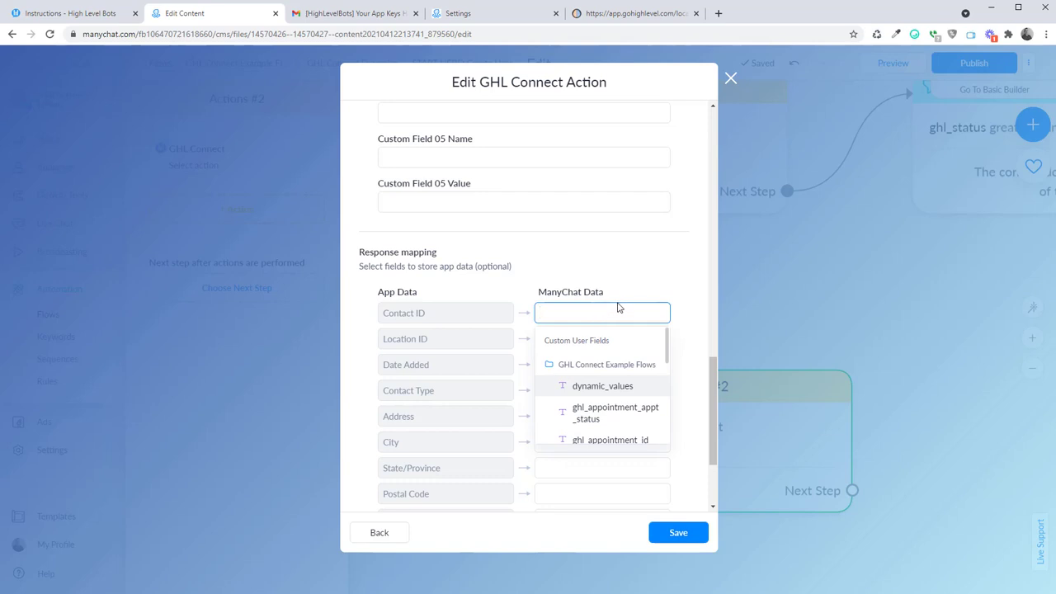
type("ghl_")
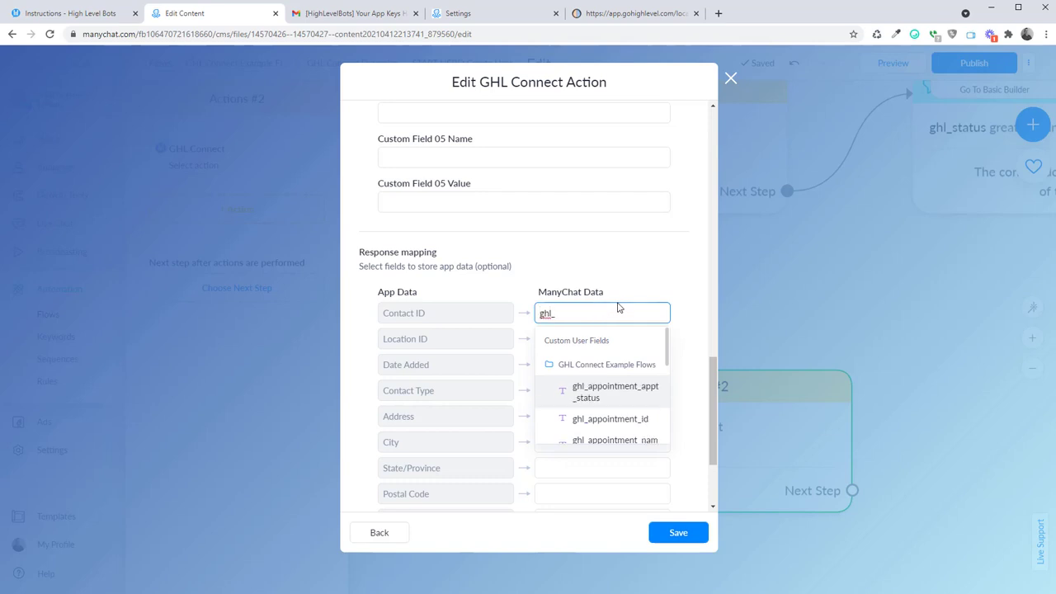
type("id")
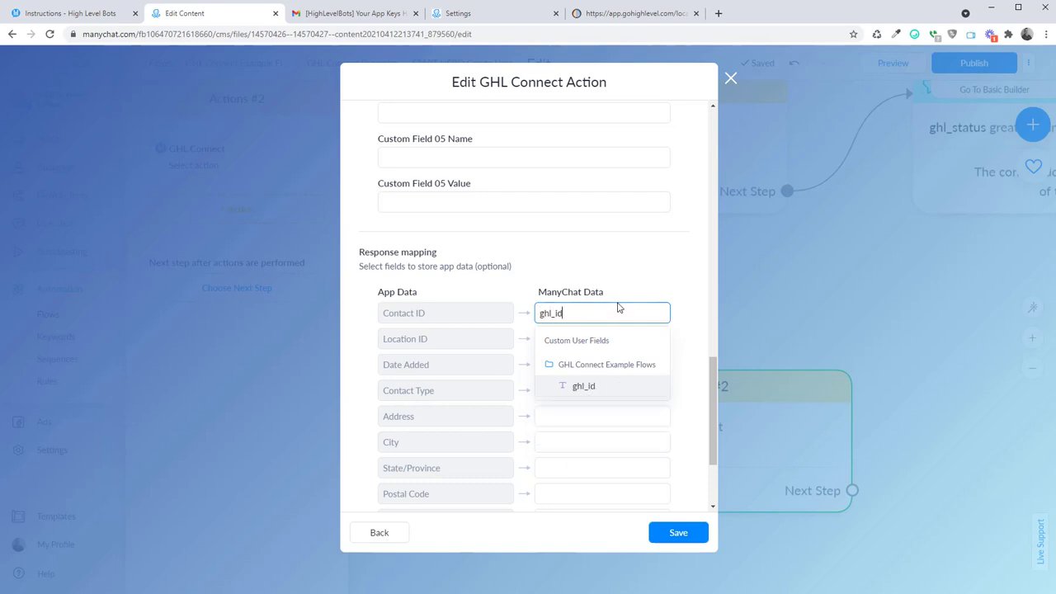
left_click(578, 386)
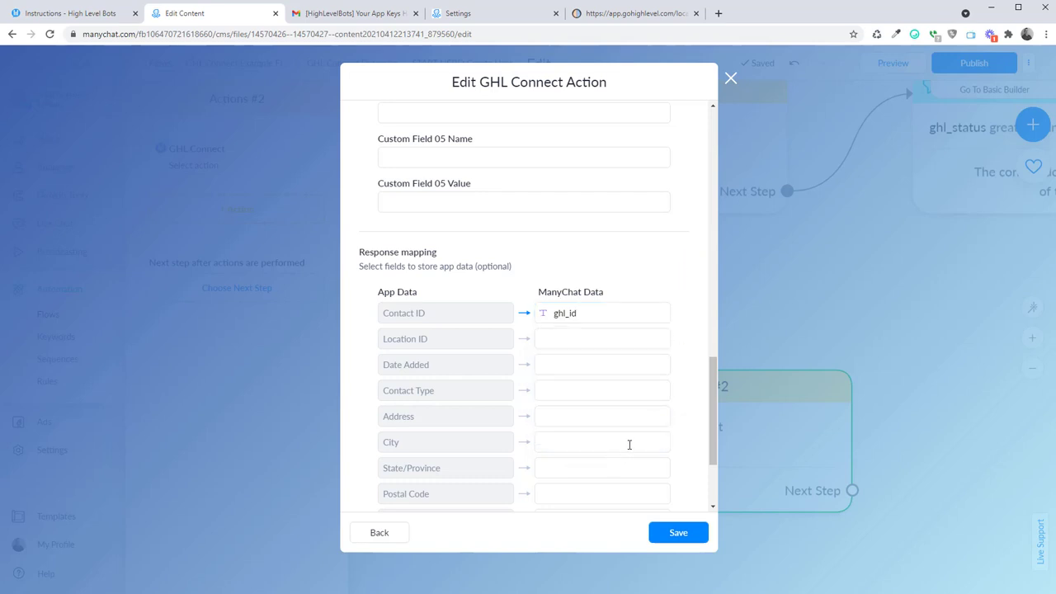
Step: Map the Success/Fail response of the Create Contact action to the ghl_status custom field
scroll(630, 445, "down", 3)
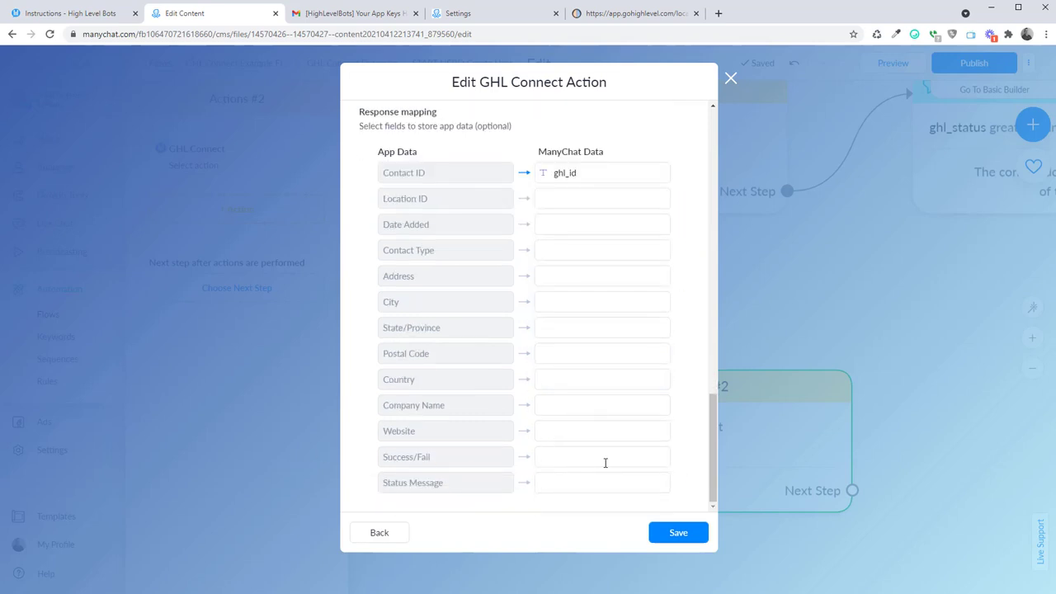
left_click(614, 459)
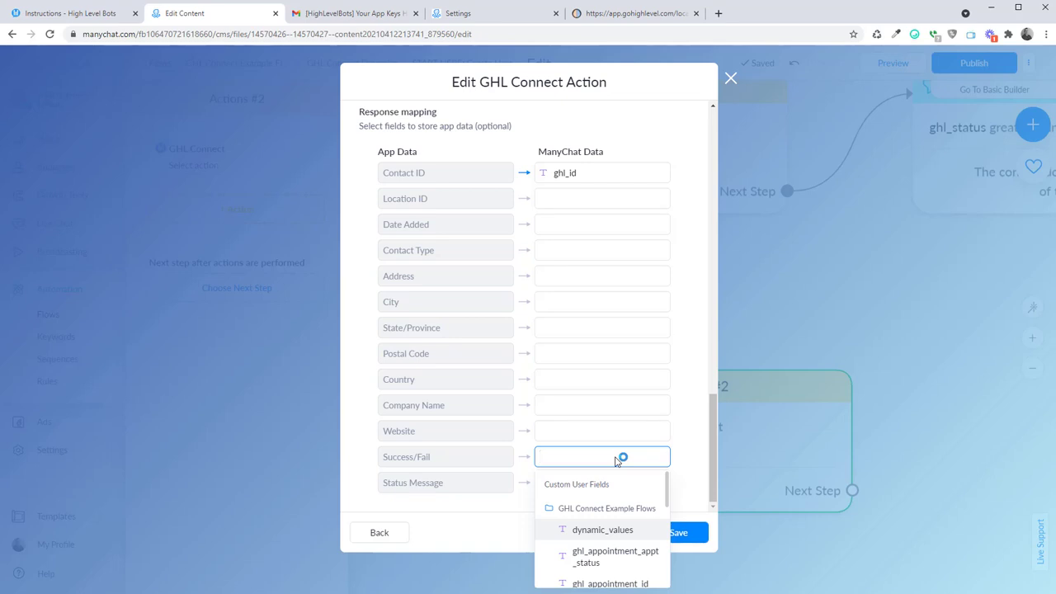
type("ghl_stat")
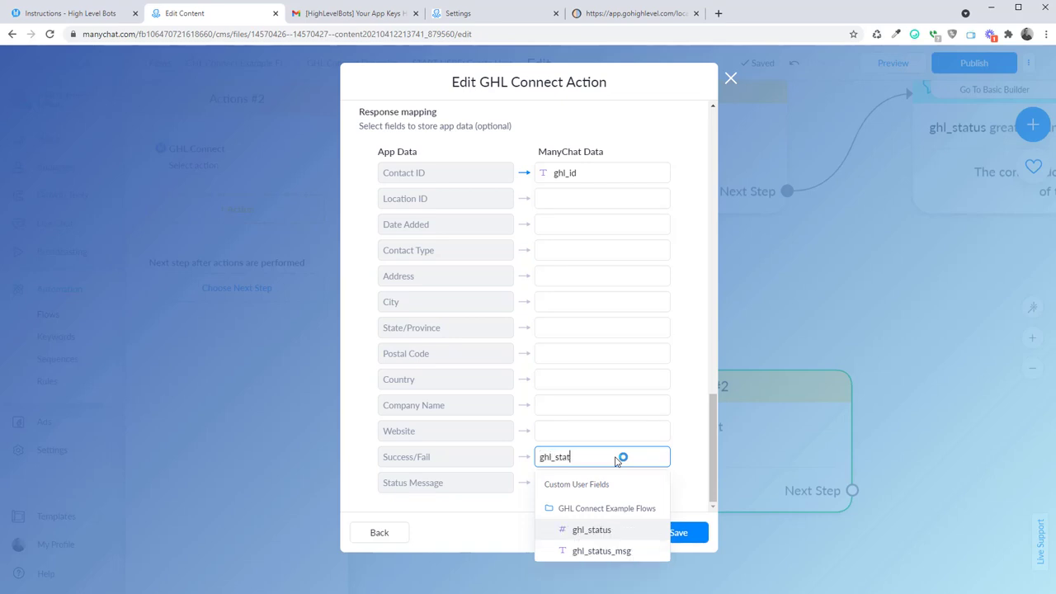
left_click(591, 529)
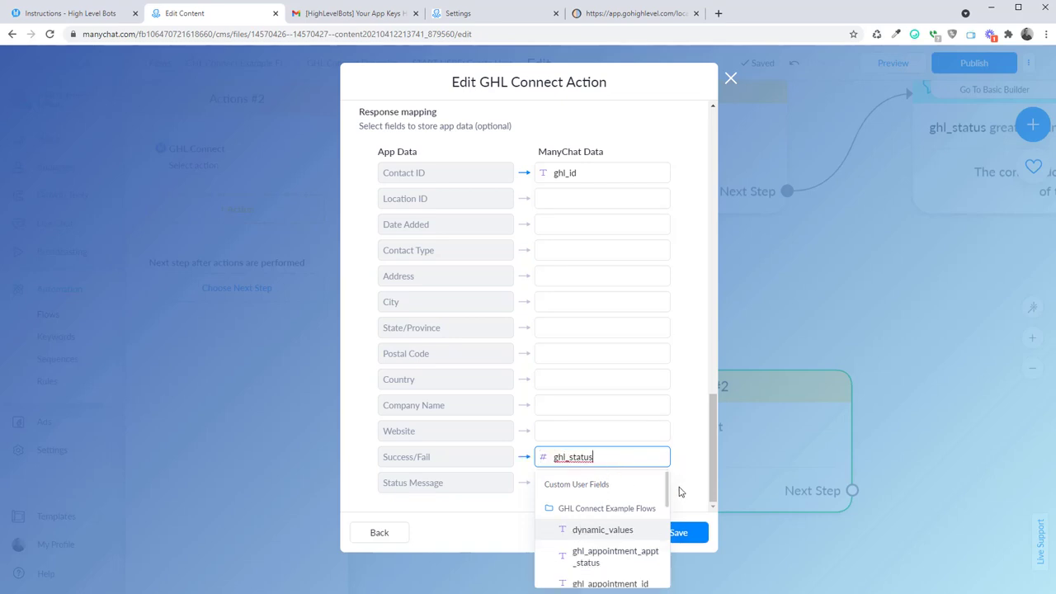
Step: Map the Status Message response to the ghl_status_msg custom field and save the GHL Connect action
left_click(578, 484)
type("ghl_stata")
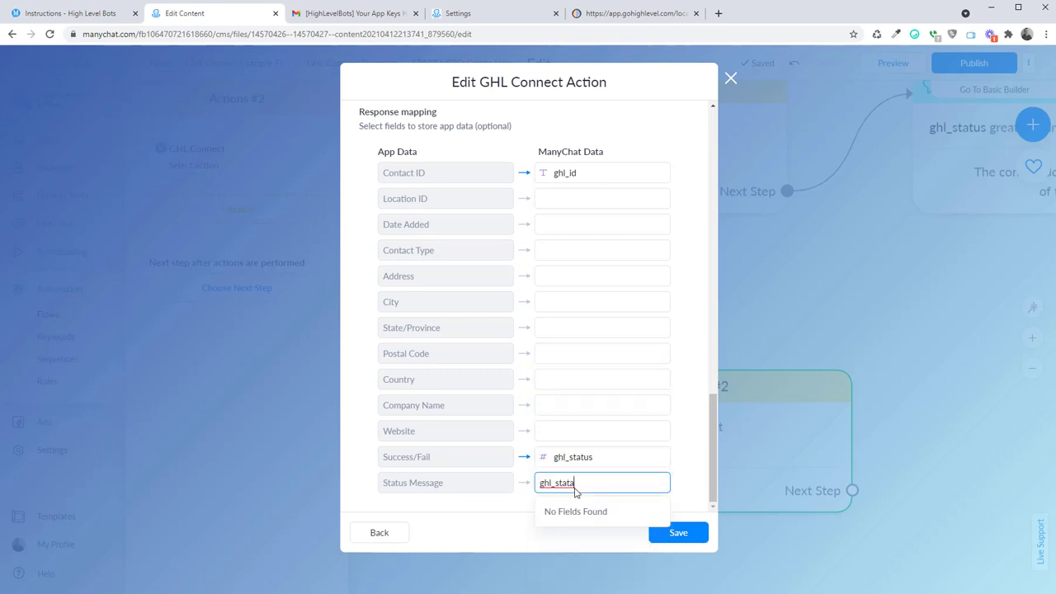
key("BackSpace")
left_click(613, 577)
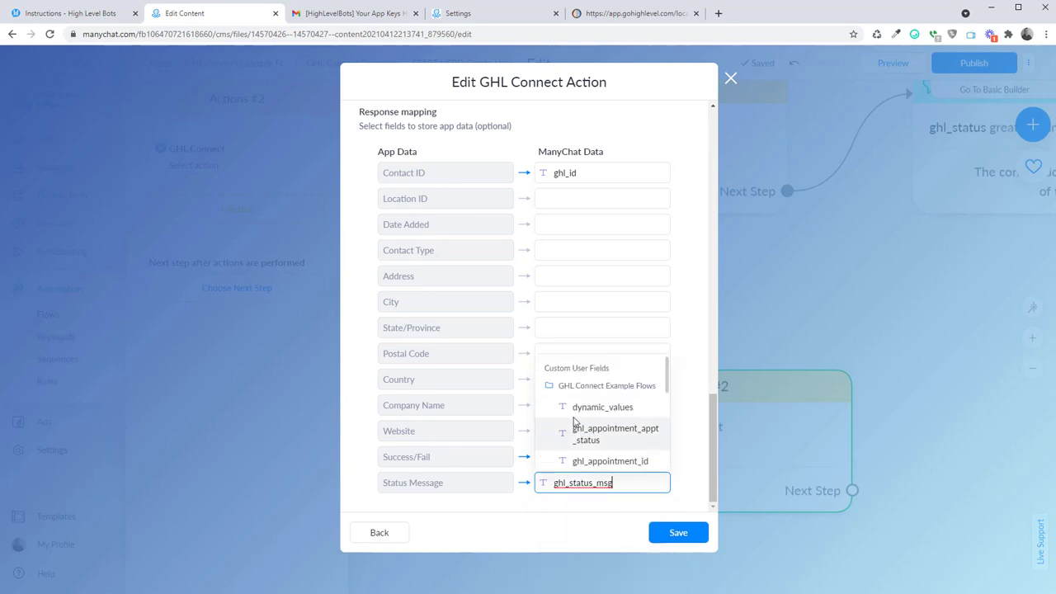
left_click(695, 460)
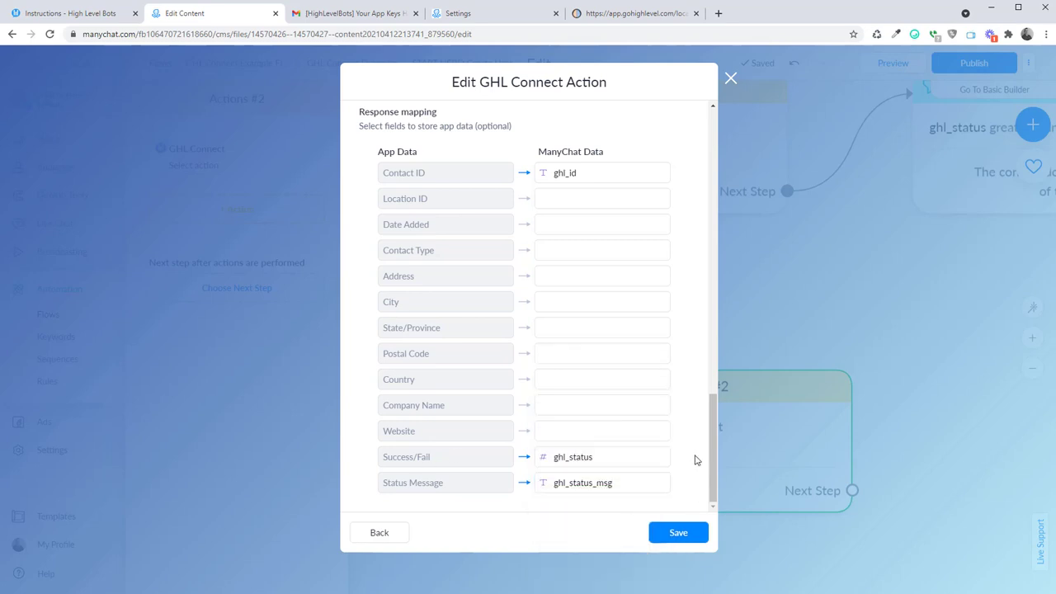
left_click(689, 534)
left_click(543, 530)
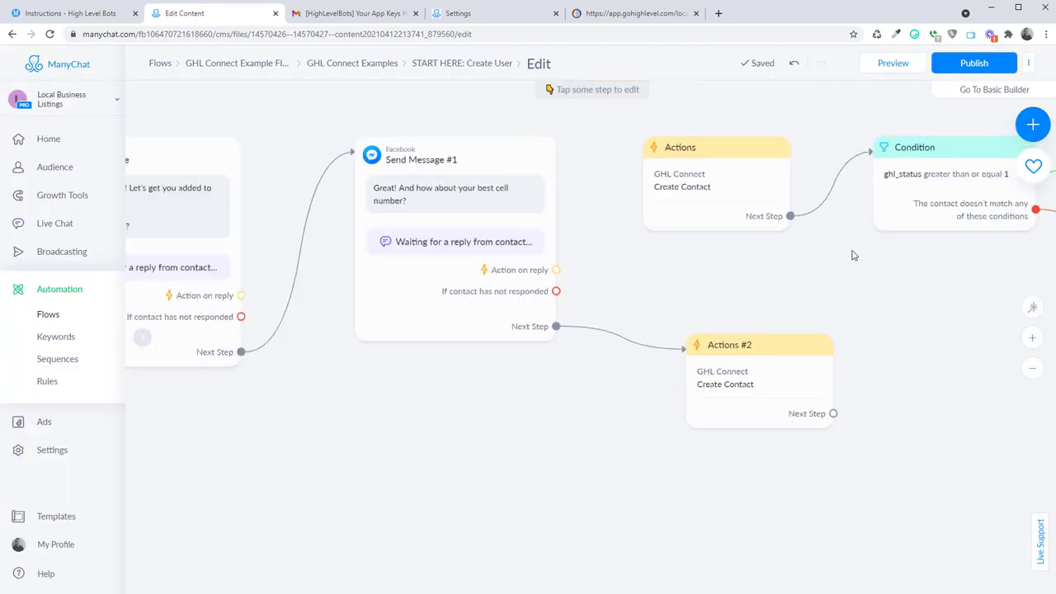
Step: Connect the next step of Actions #2 to the ghl_status Condition and place Actions #2 directly below the Actions step
left_click_drag(909, 281, 485, 317)
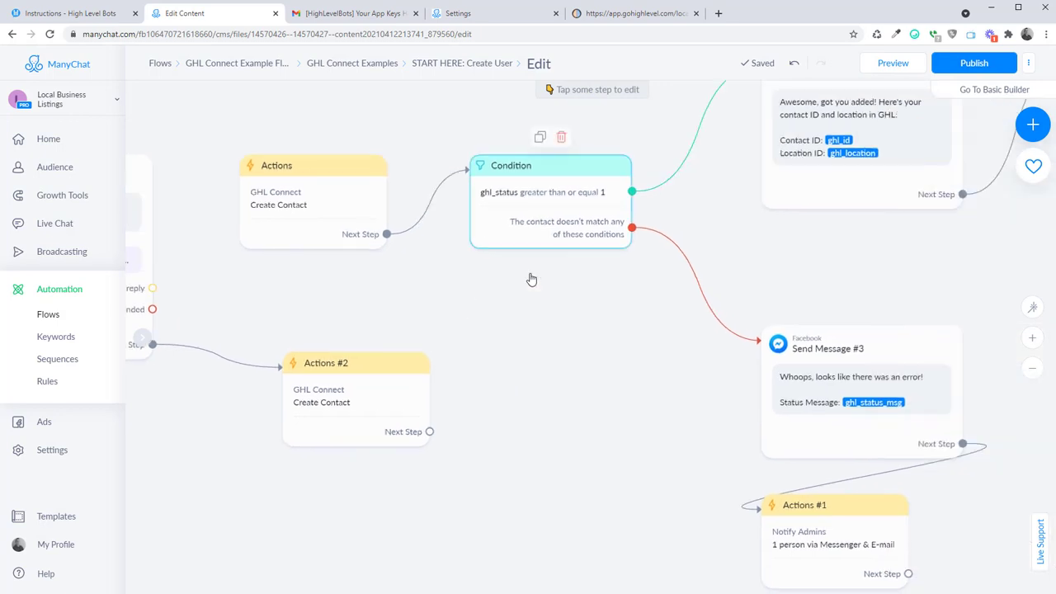
left_click(429, 431)
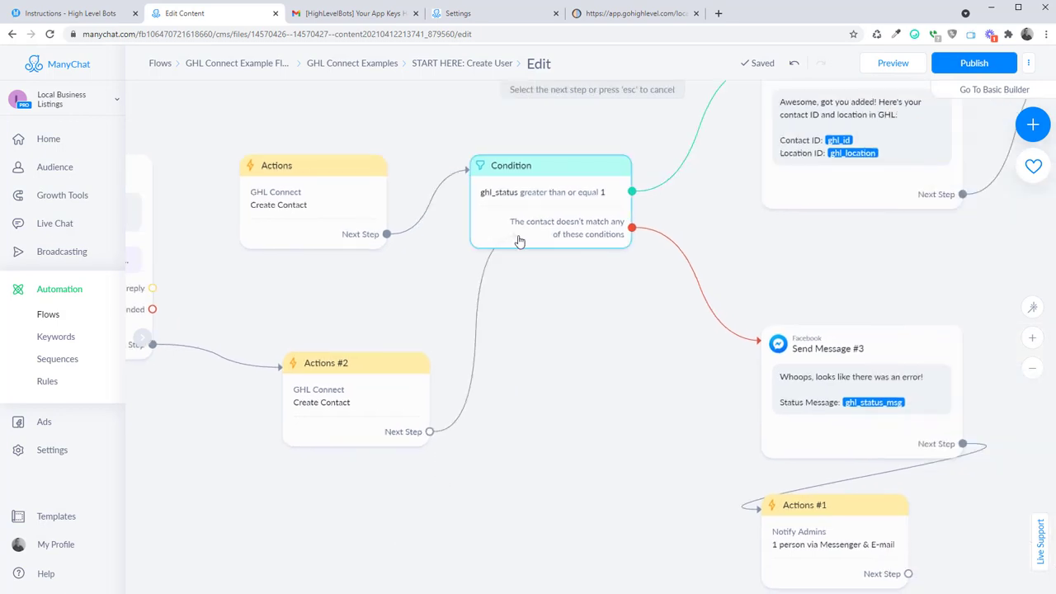
left_click(519, 239)
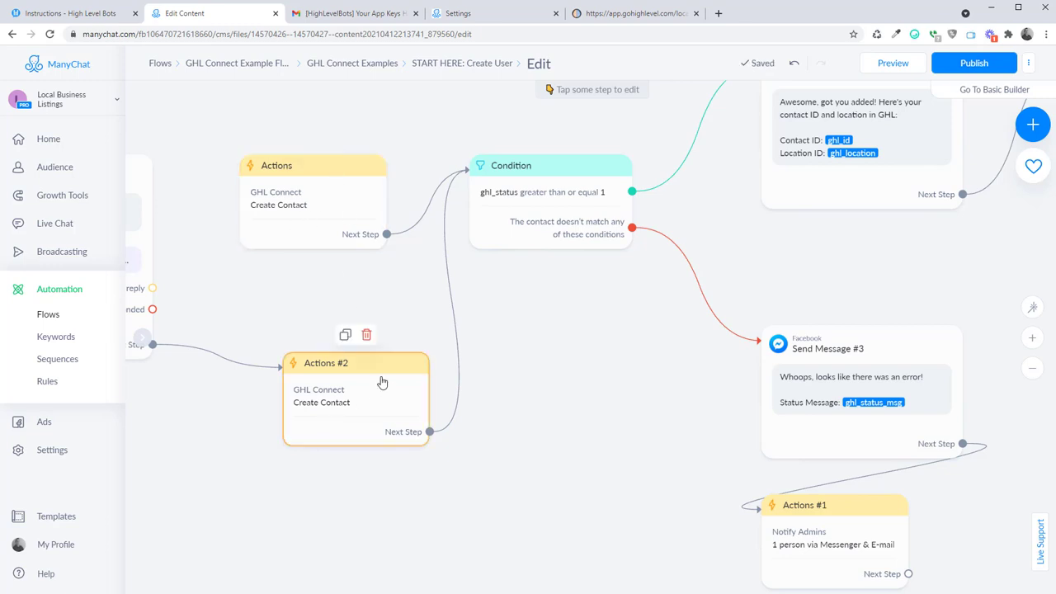
left_click_drag(381, 380, 337, 303)
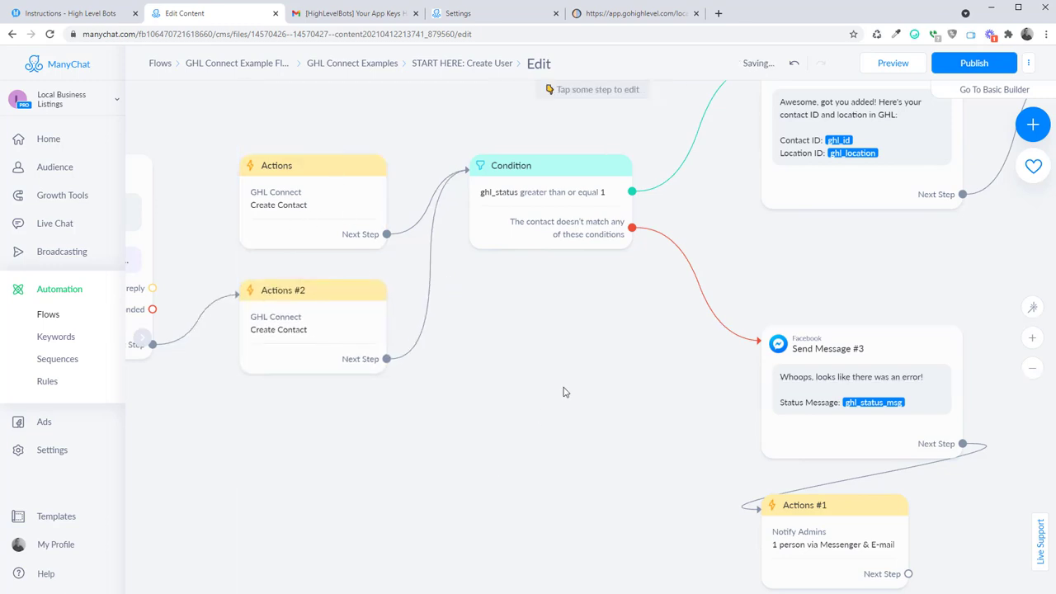
Step: Check the fields used in Send Message #2, map Location ID in the Actions #2 Create Contact action to ghl_location, and save it
scroll(592, 370, "down", 3)
left_click_drag(591, 371, 248, 455)
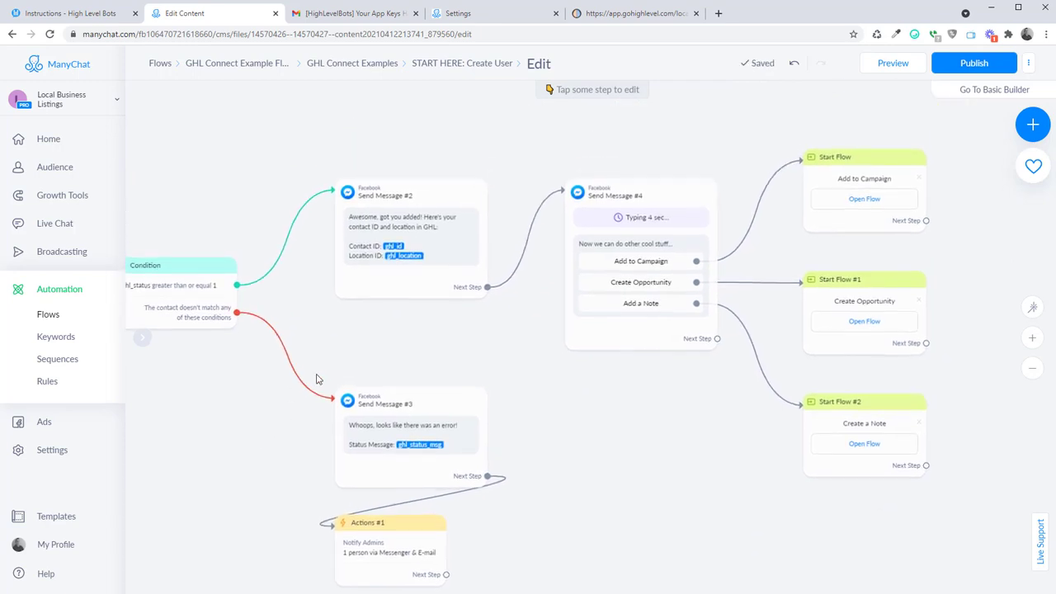
left_click_drag(354, 323, 321, 392)
scroll(321, 393, "up", 3)
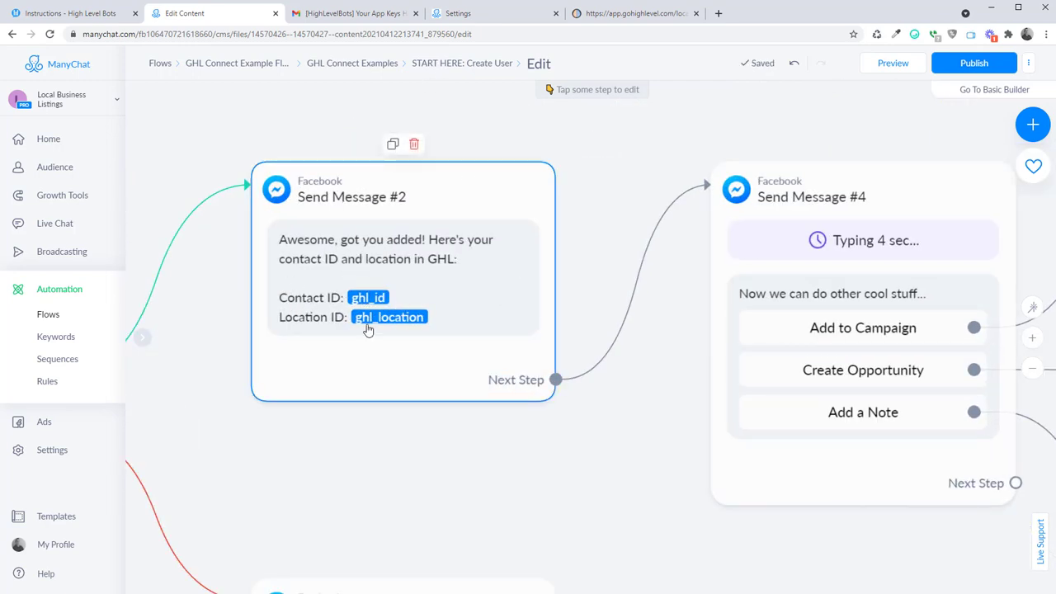
scroll(566, 487, "down", 3)
left_click_drag(337, 482, 799, 345)
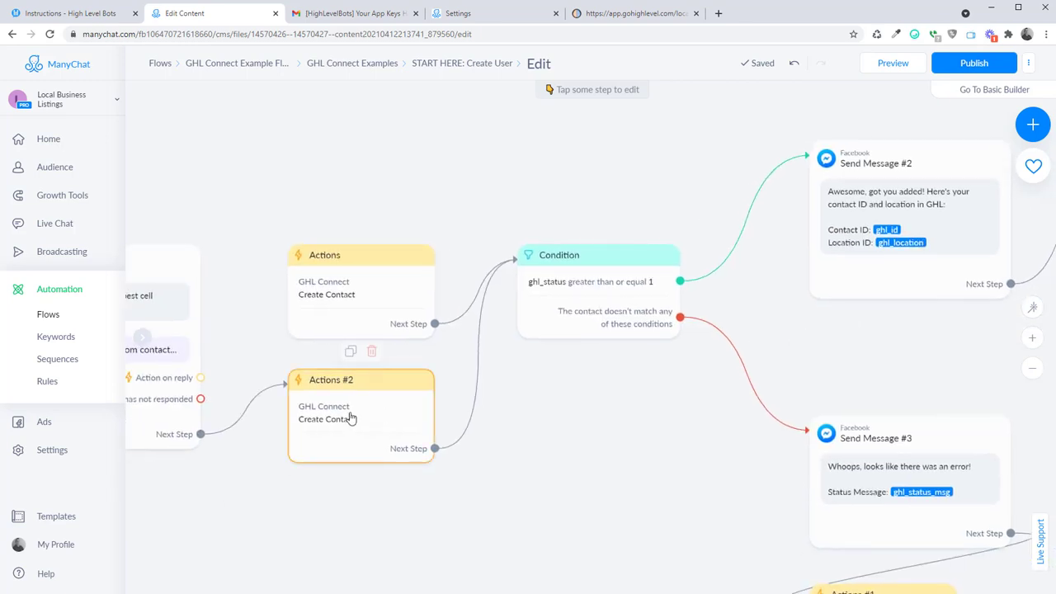
left_click(350, 416)
left_click(195, 165)
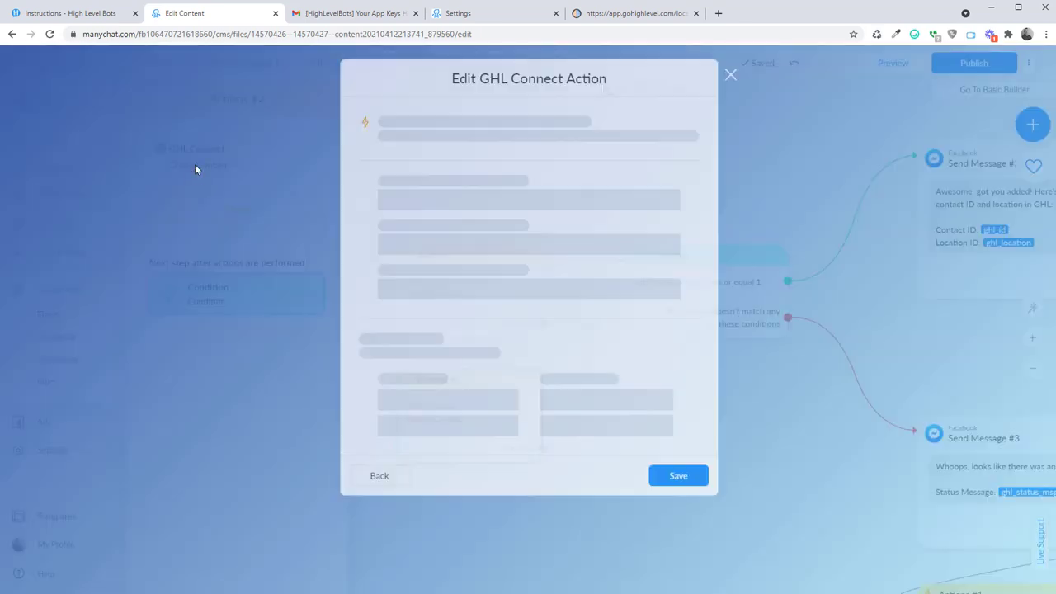
scroll(602, 462, "down", 8)
scroll(613, 436, "down", 5)
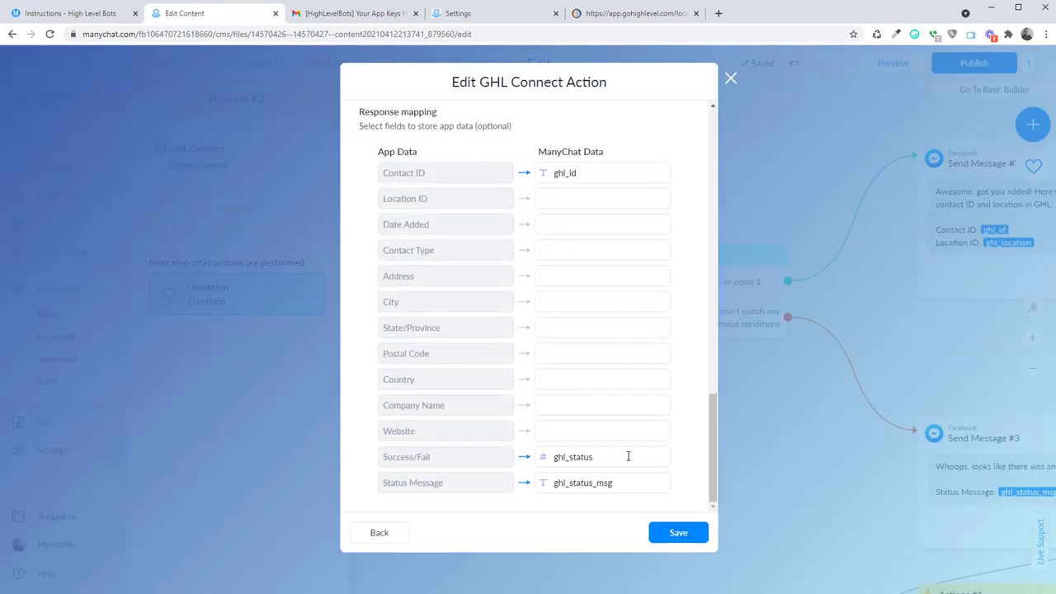
scroll(589, 299, "up", 1)
left_click(582, 320)
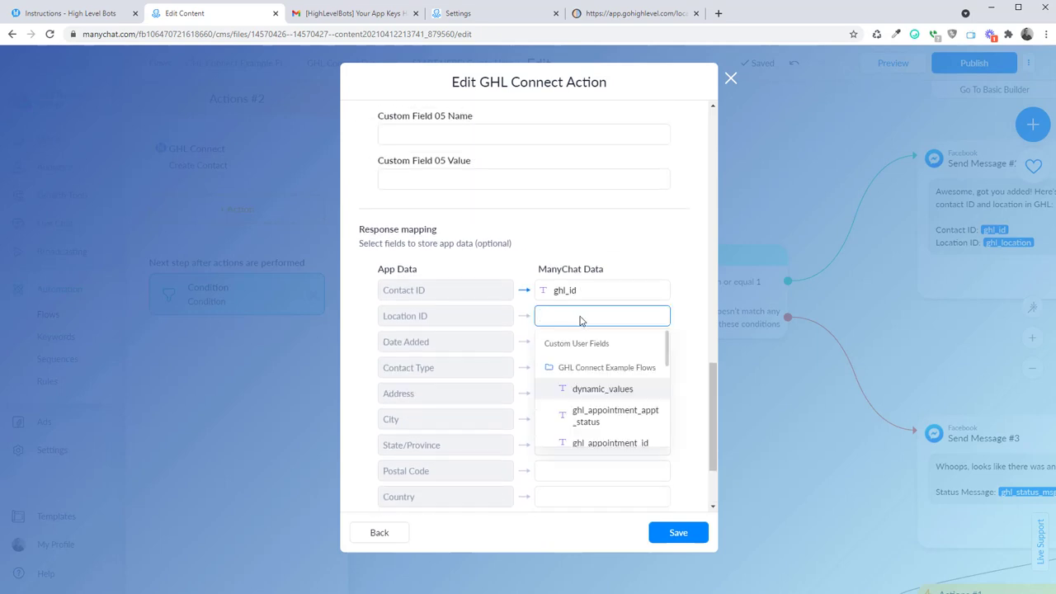
type("ghl_loca")
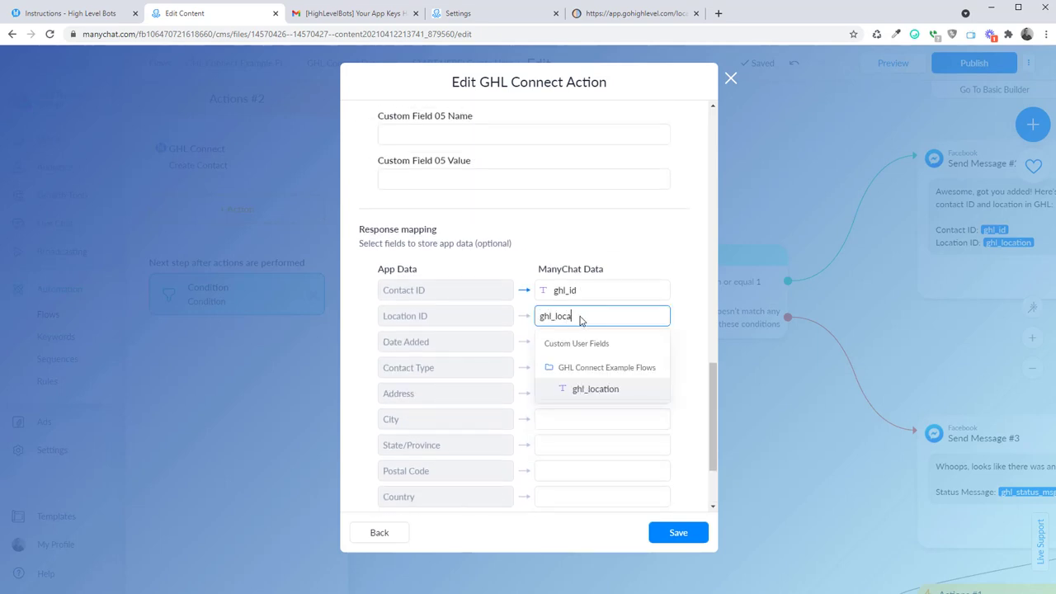
left_click(588, 392)
left_click(690, 313)
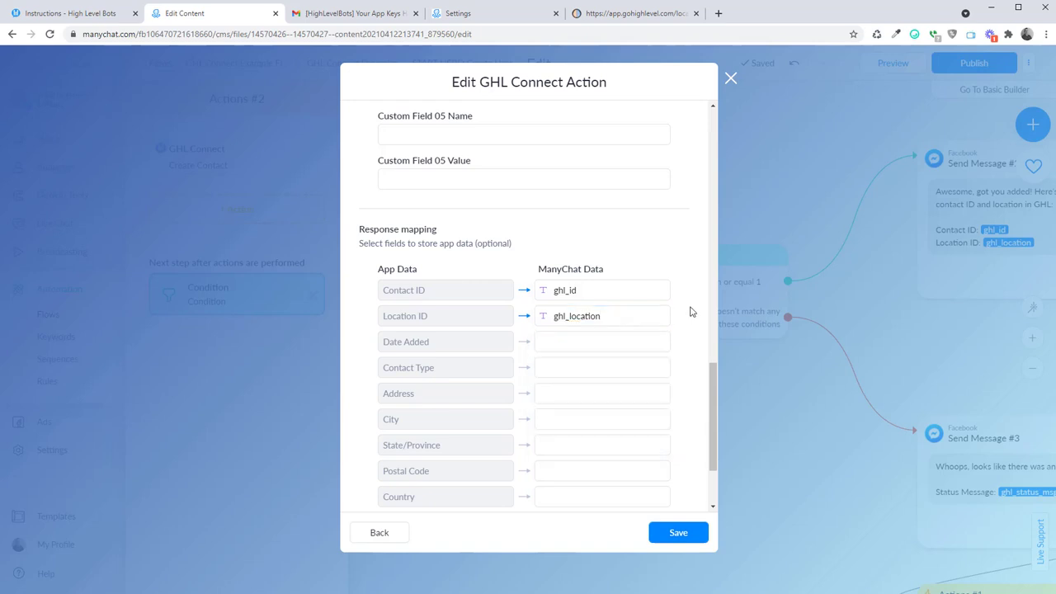
left_click(691, 533)
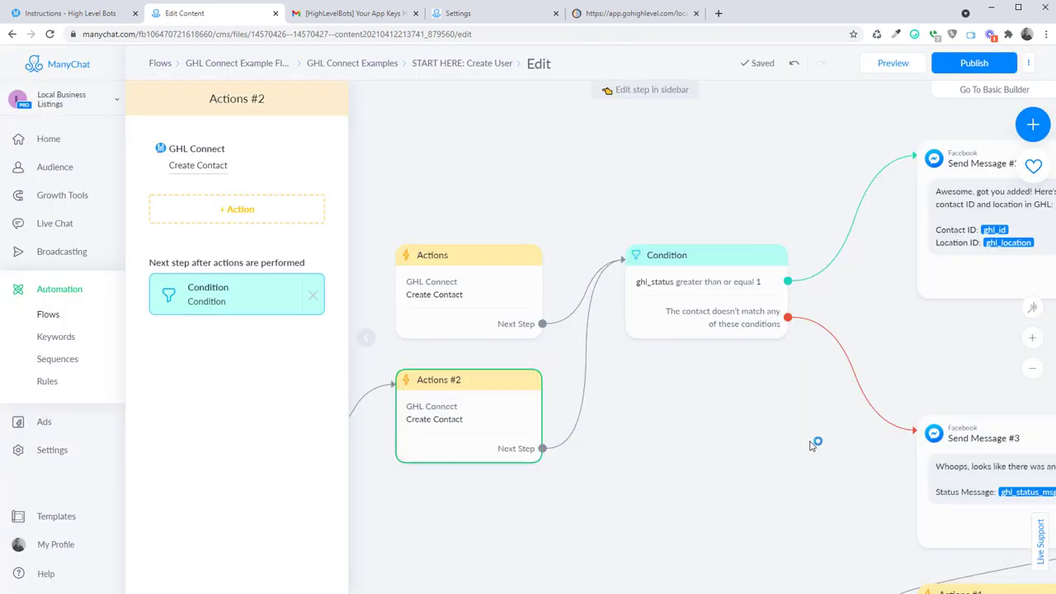
Step: Publish the START HERE: Create User flow with its new Create Contact step
left_click(813, 446)
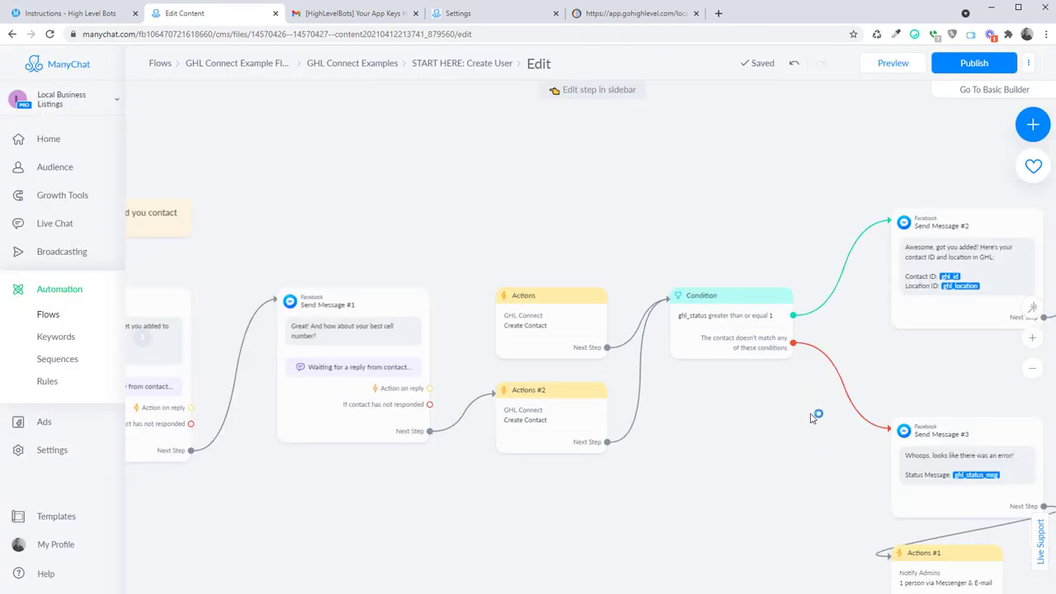
left_click(974, 64)
scroll(380, 525, "down", 3)
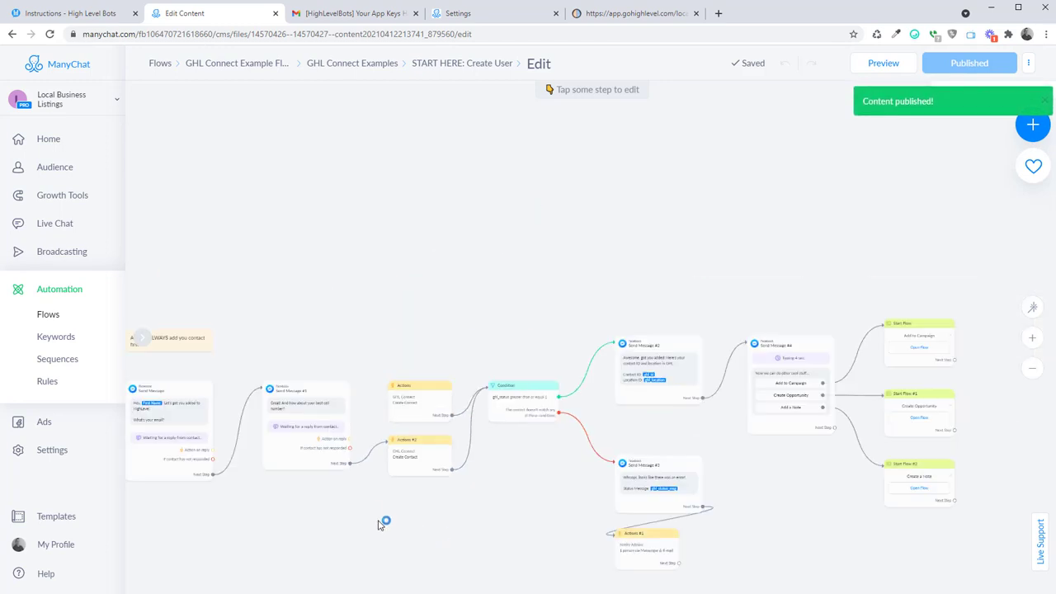
left_click_drag(380, 525, 466, 384)
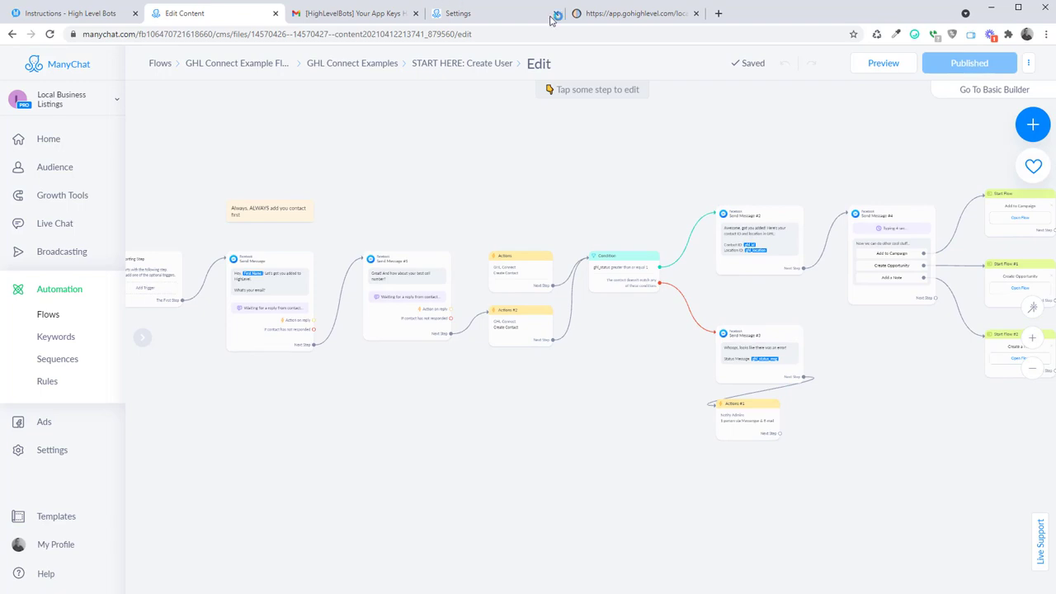
Step: Preview the flow in Messenger by opting in with the signed-in Facebook account
left_click(885, 64)
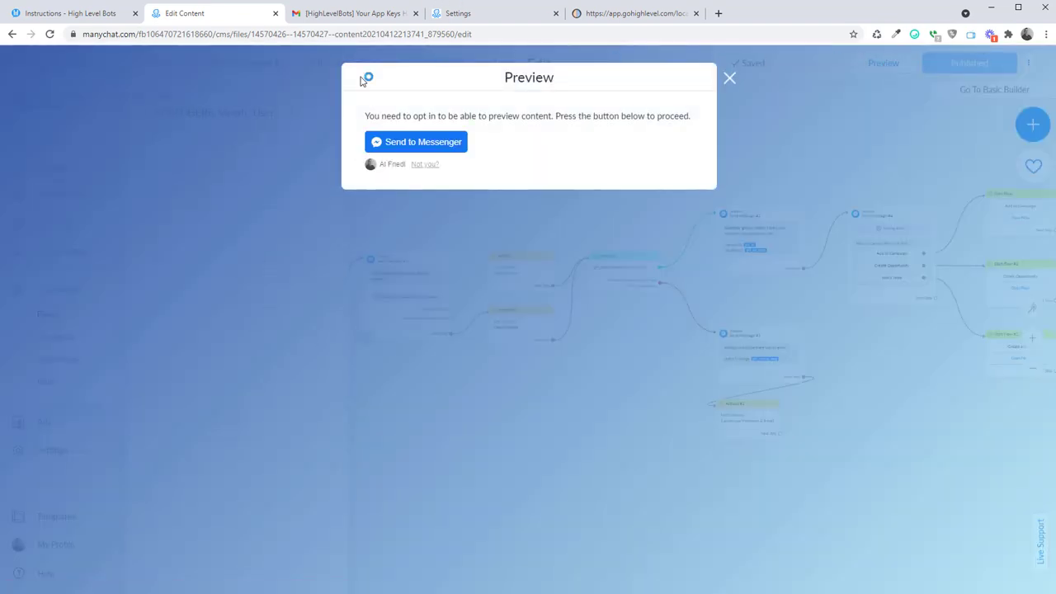
left_click(391, 145)
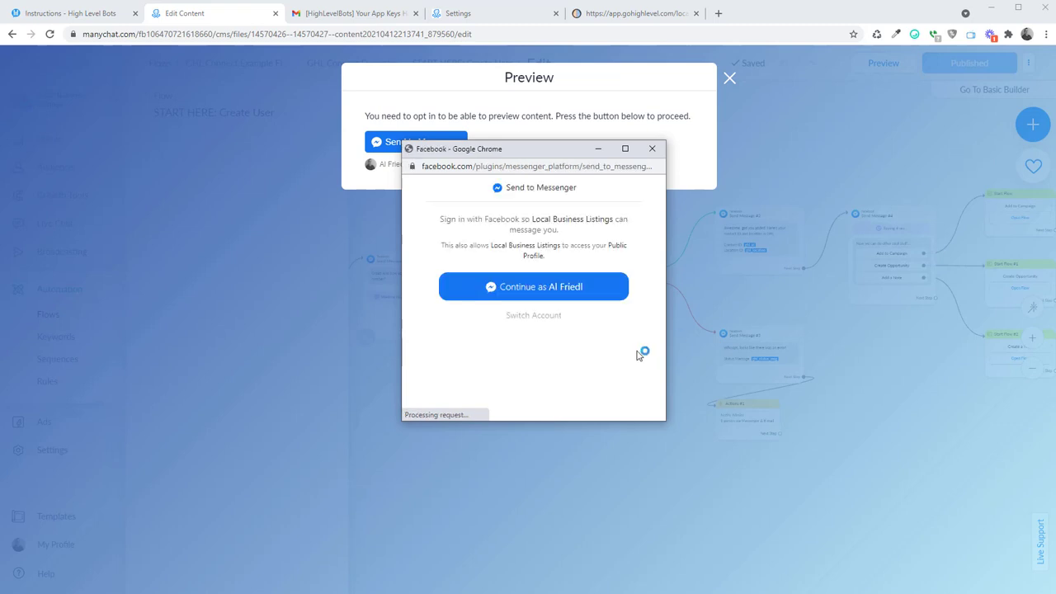
left_click(553, 290)
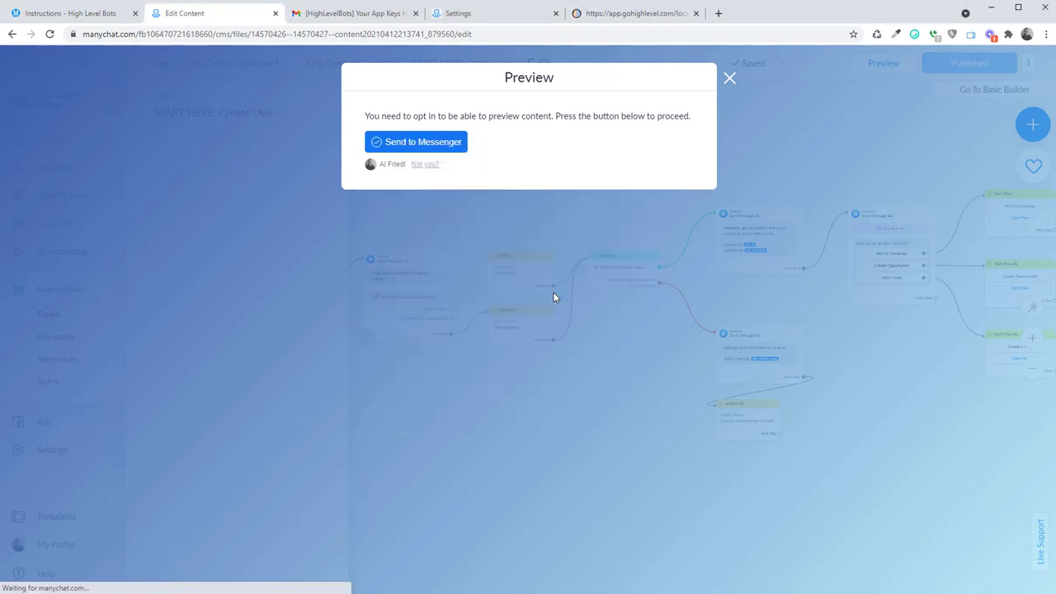
left_click(699, 318)
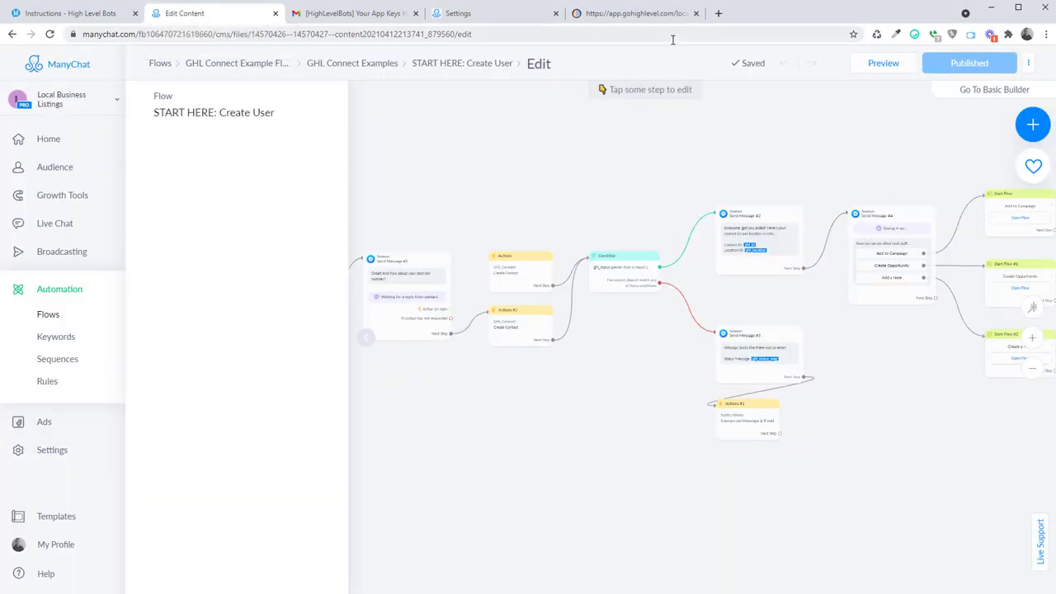
Step: Open Facebook Messenger in a new browser tab and go to the Local Business Listings conversation
left_click(721, 15)
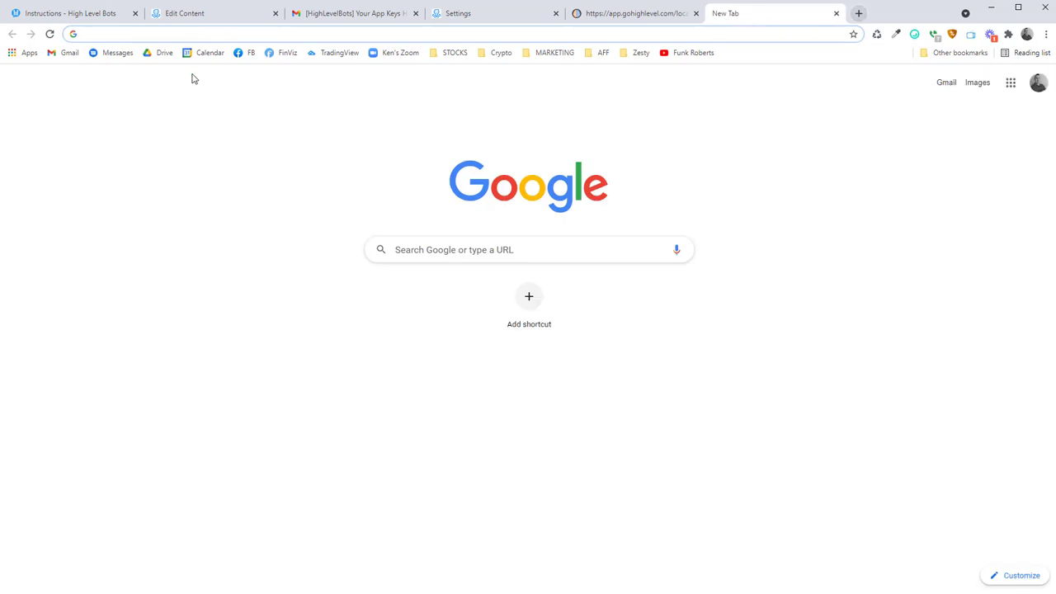
left_click(244, 54)
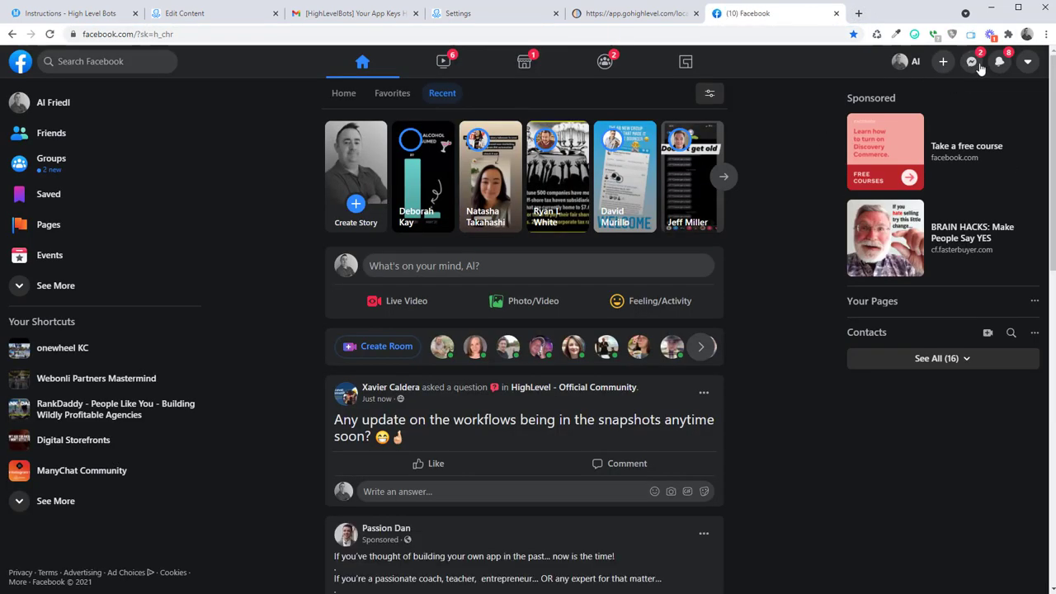
left_click(973, 62)
left_click(933, 570)
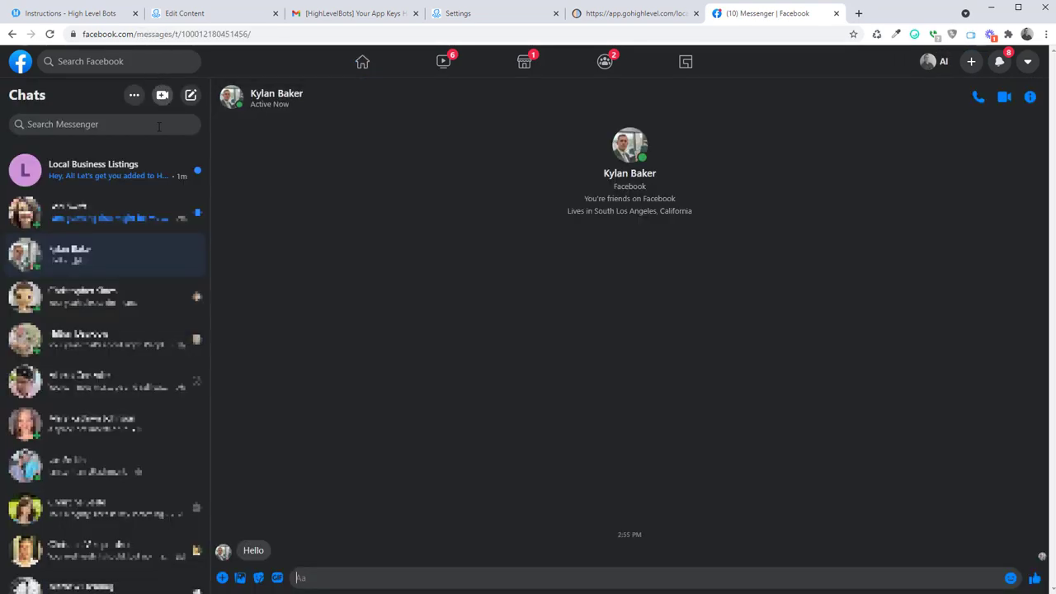
left_click(118, 174)
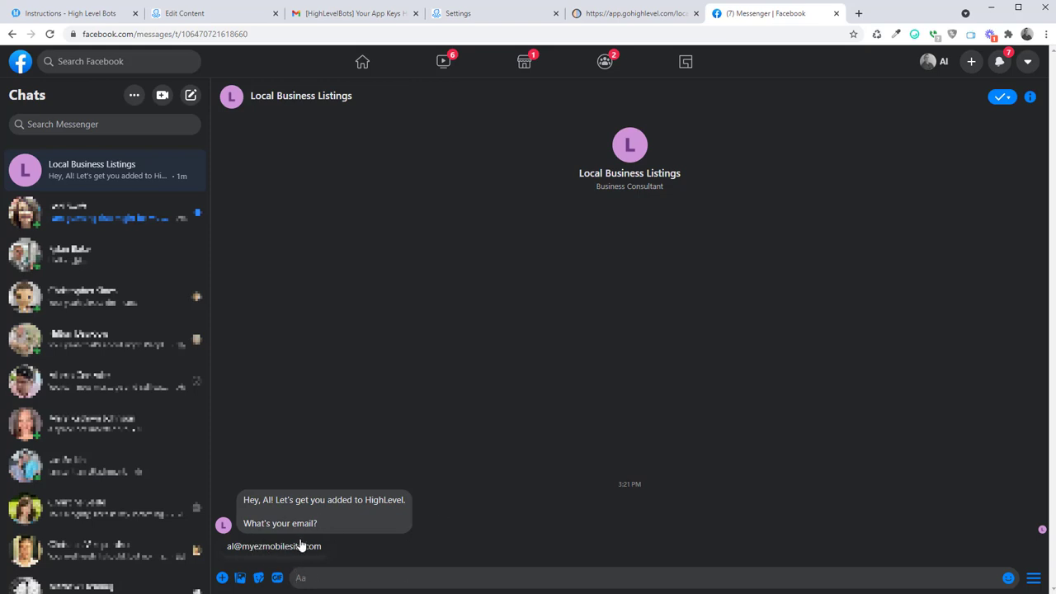
Step: Answer the bot's questions with an email address and the suggested cell number
type("pfried")
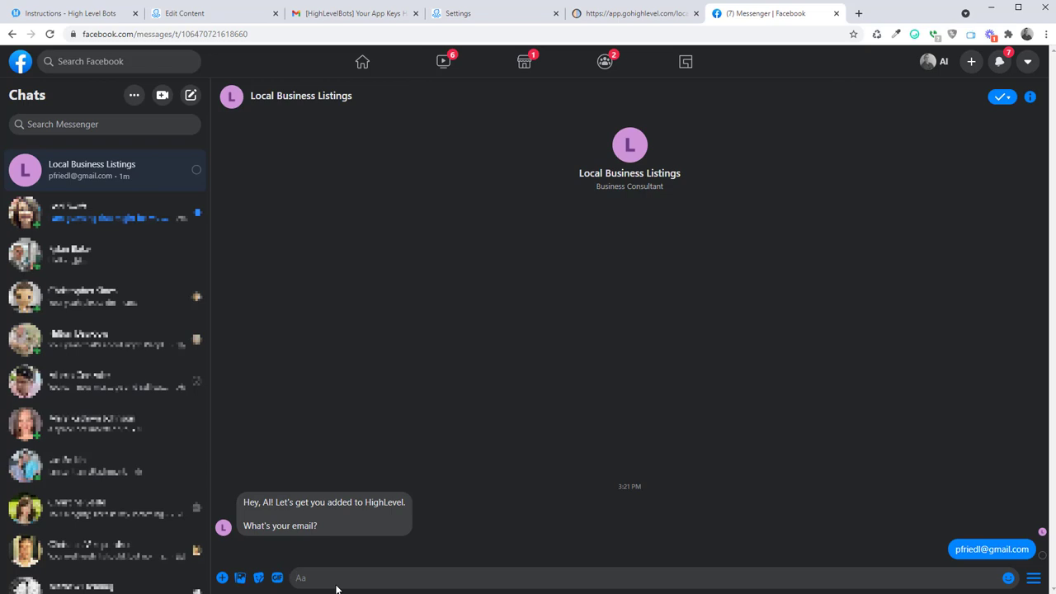
left_click(332, 578)
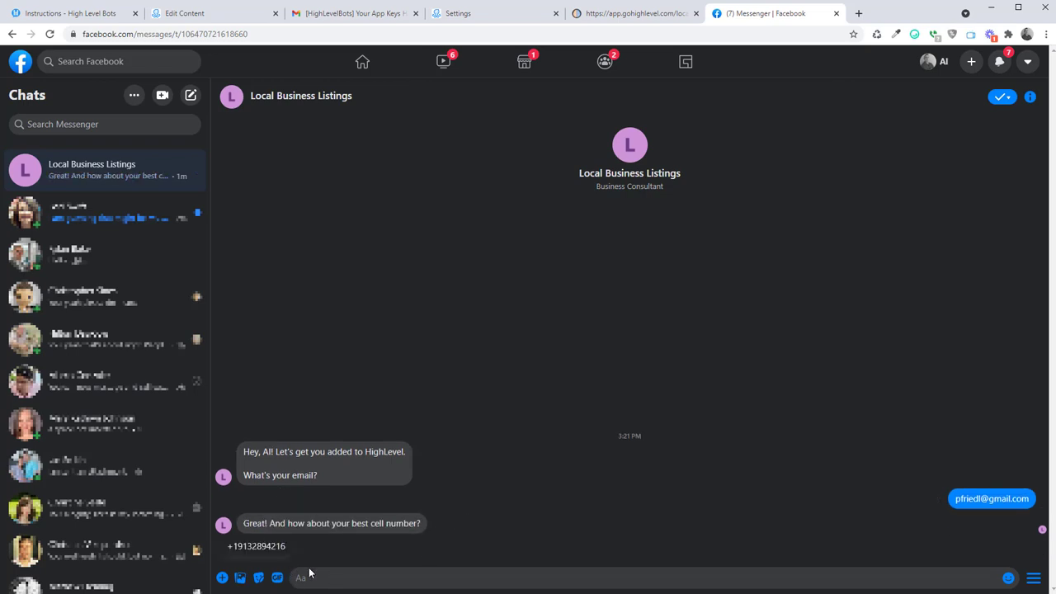
left_click(273, 551)
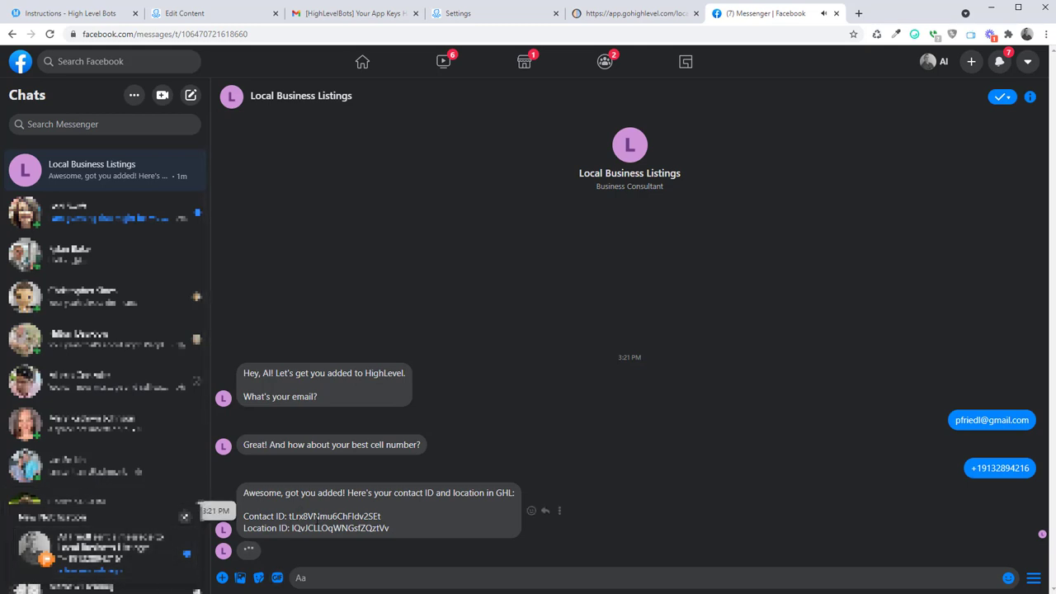
Step: Examine the contact ID and location ID in the bot's reply, and switch to HighLevel to check the contacts list
double_click(300, 516)
double_click(338, 528)
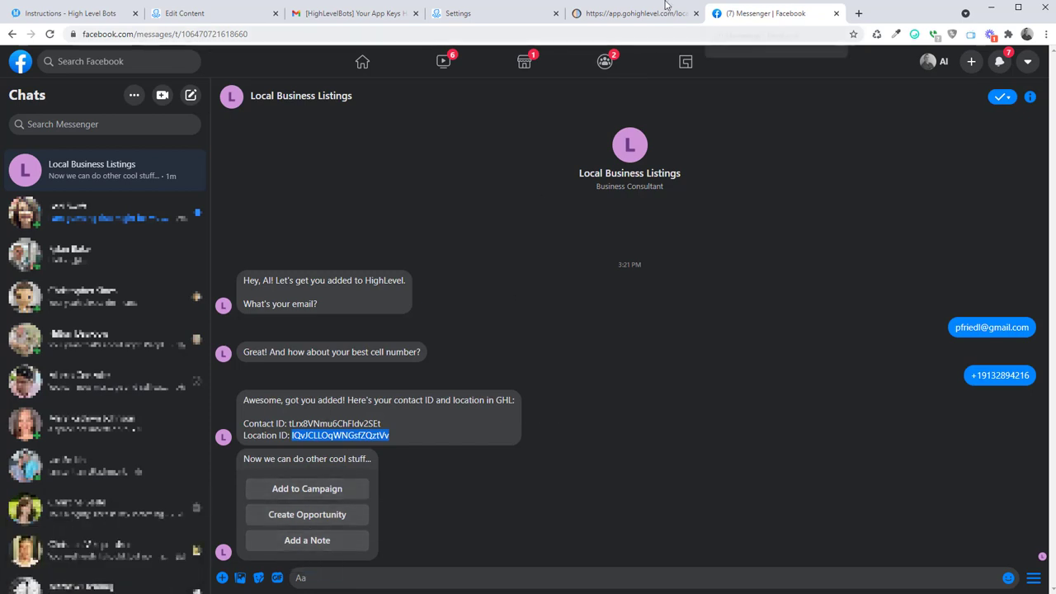
left_click(610, 21)
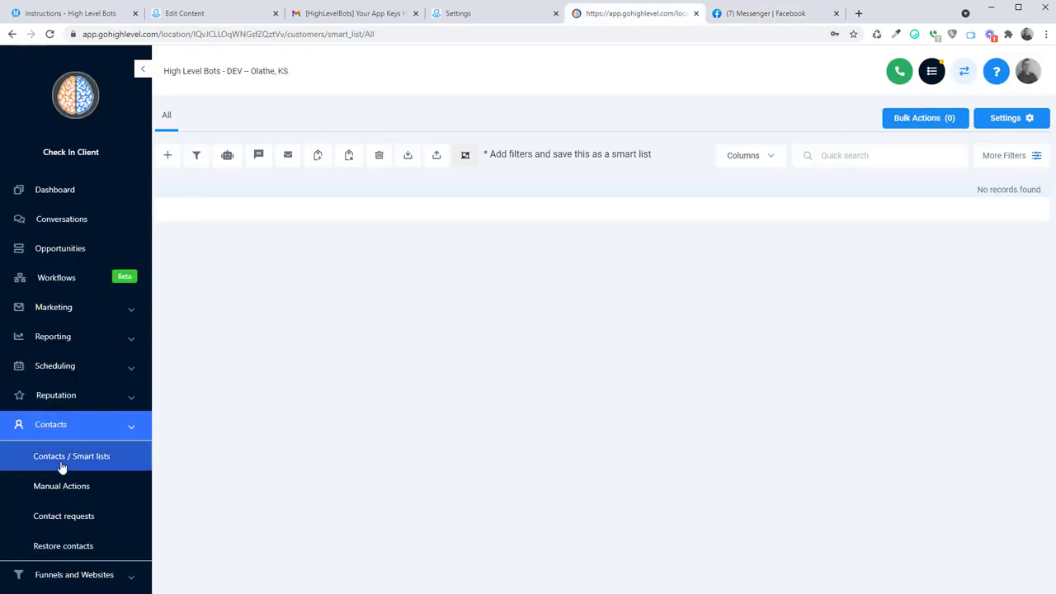
left_click(459, 165)
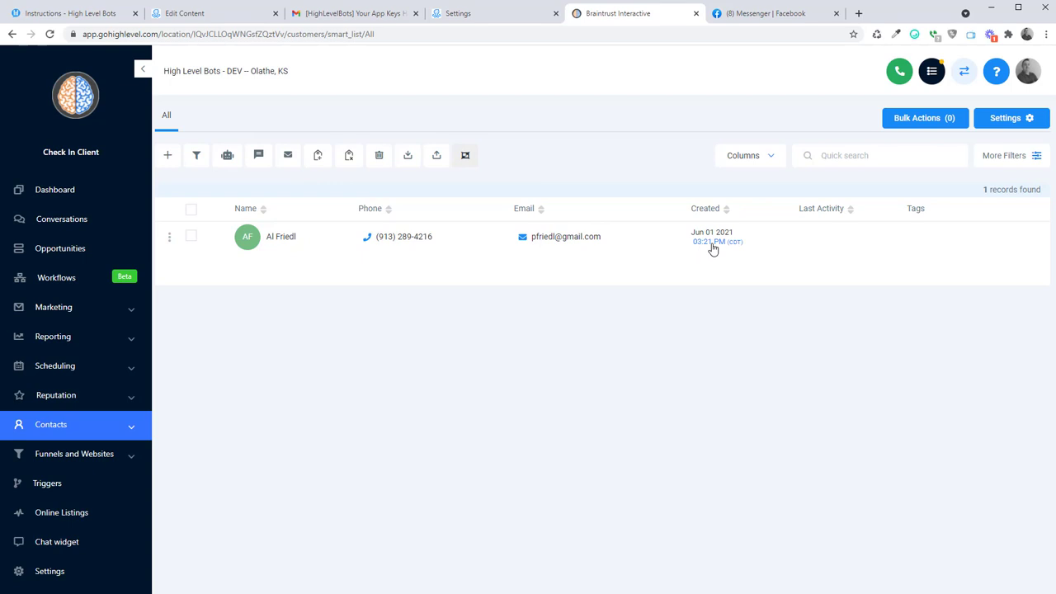
Step: Open the new contact's record to review its contact details, and return to the contacts list
left_click(278, 240)
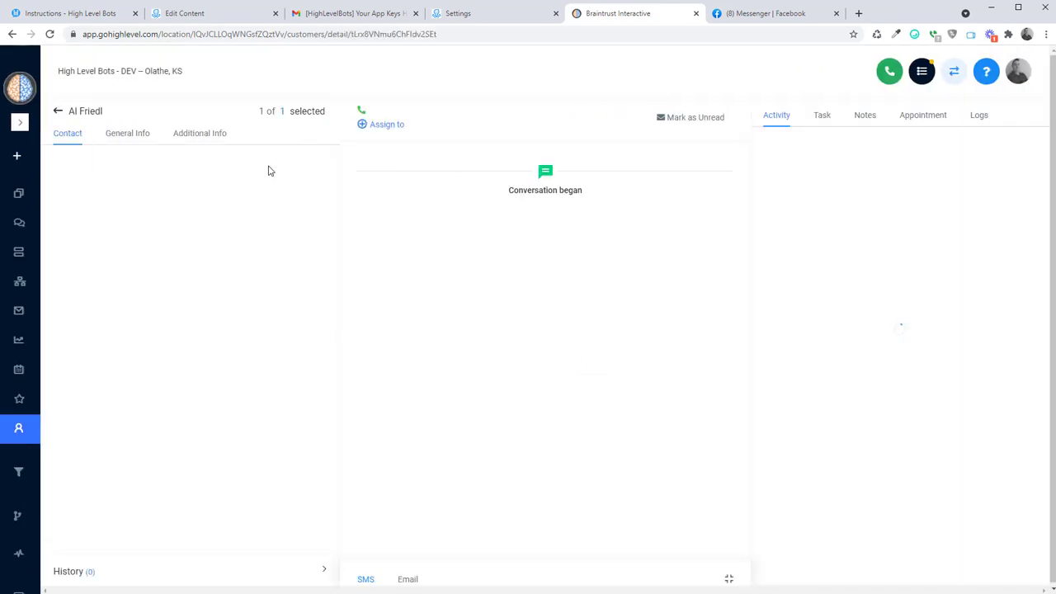
scroll(198, 260, "down", 5)
scroll(200, 384, "up", 5)
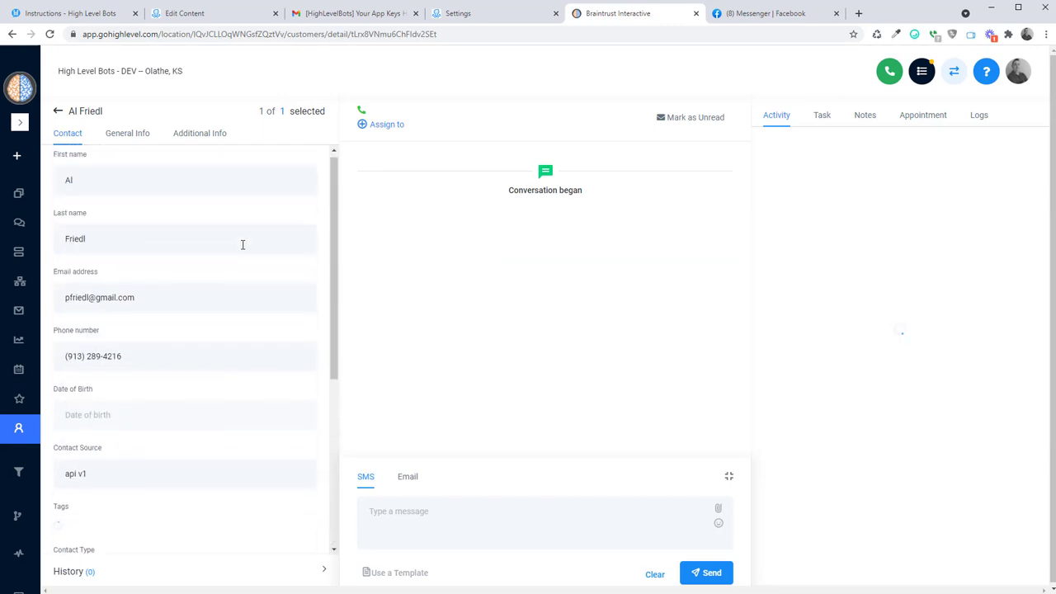
left_click(55, 112)
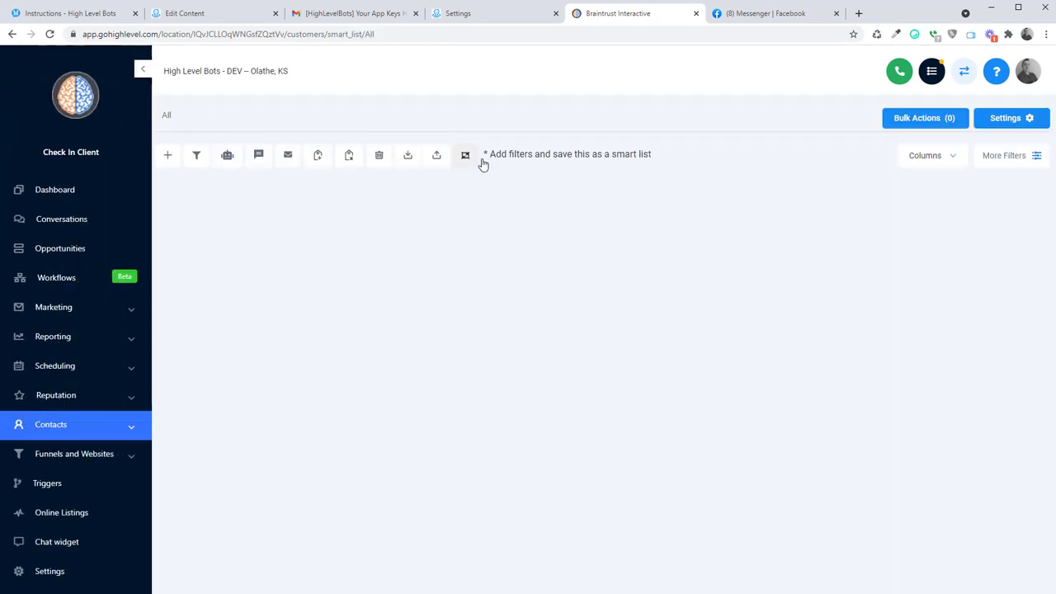